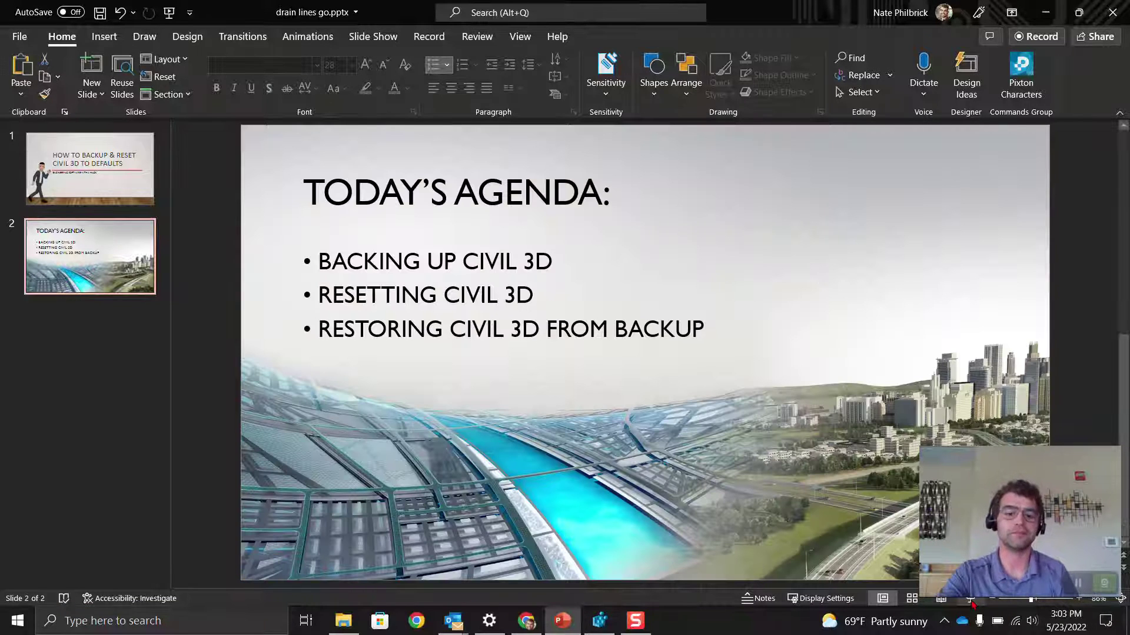
- Browse the Autodesk Civil 3D 2023 group in the Start app list, then dismiss it
click(6, 623)
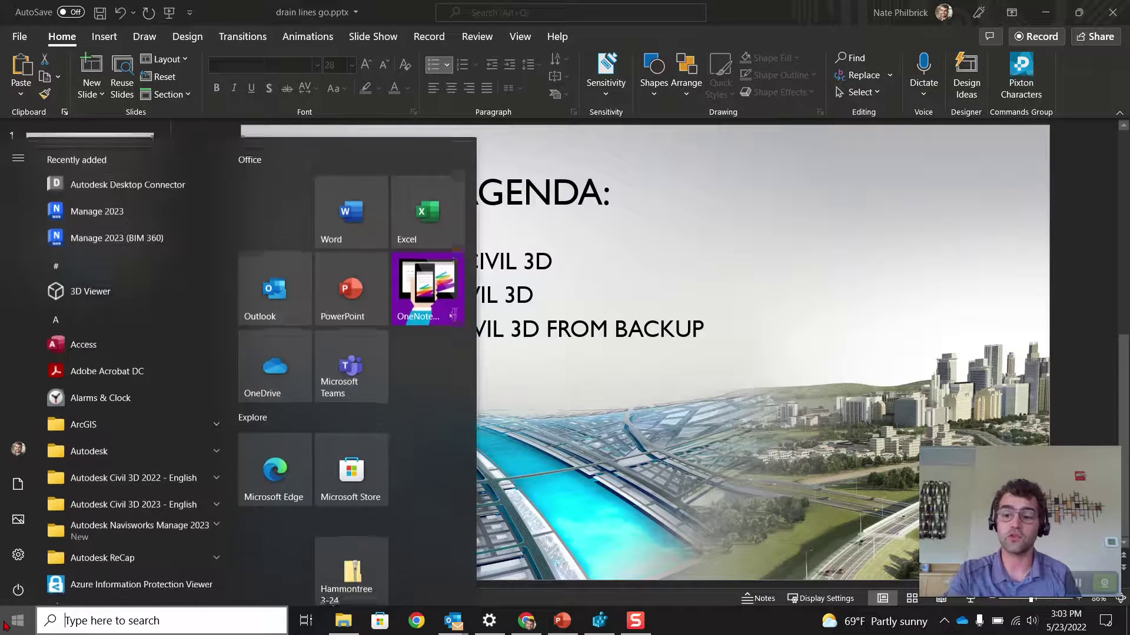
click(123, 498)
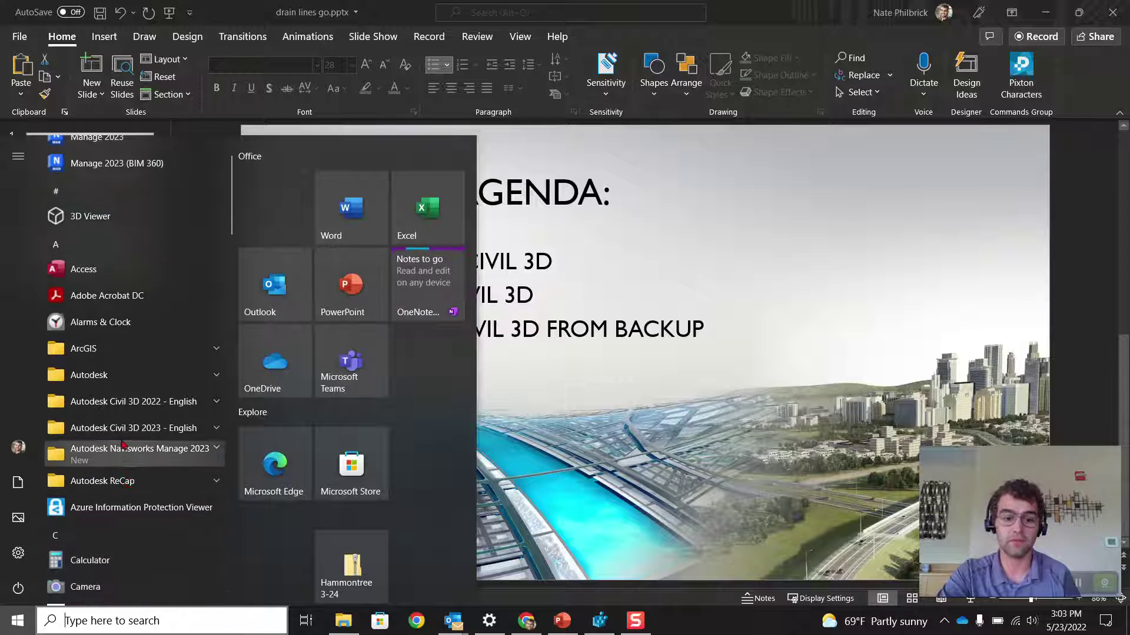
scroll(122, 447, down, 4)
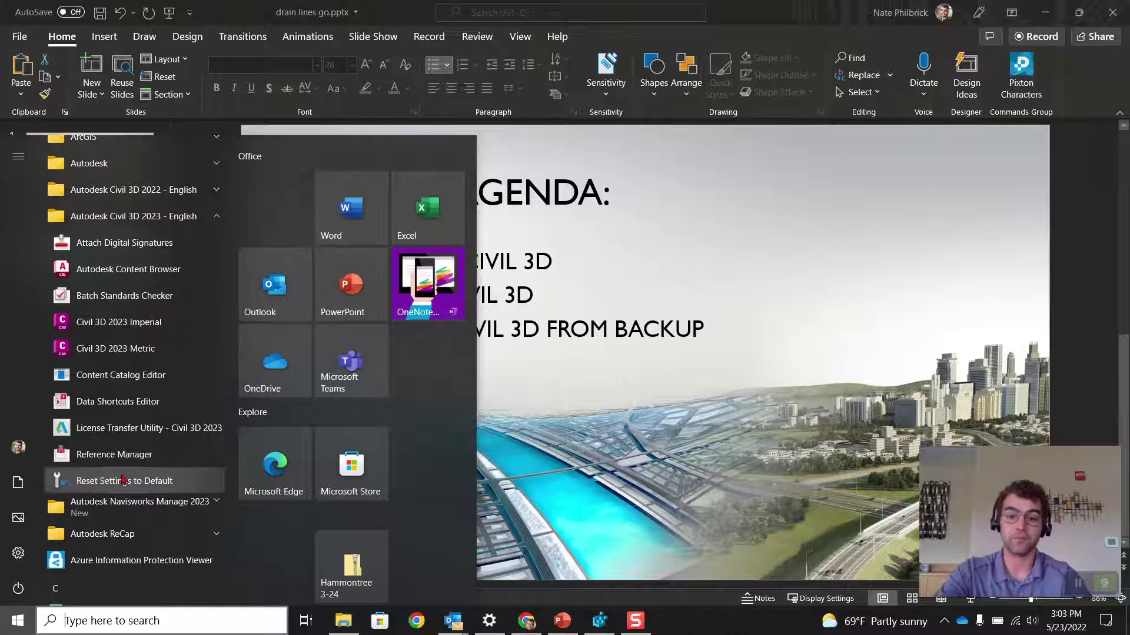
click(1019, 320)
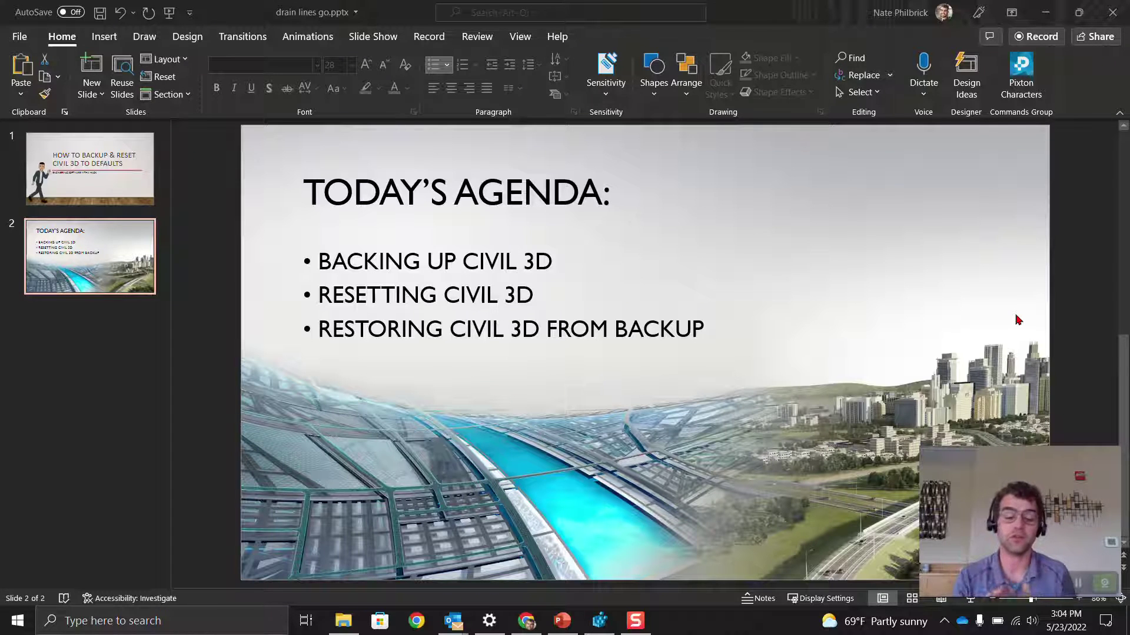
- Launch Registry Editor through a 'reg' search and move its window to the left
key(super)
text(re)
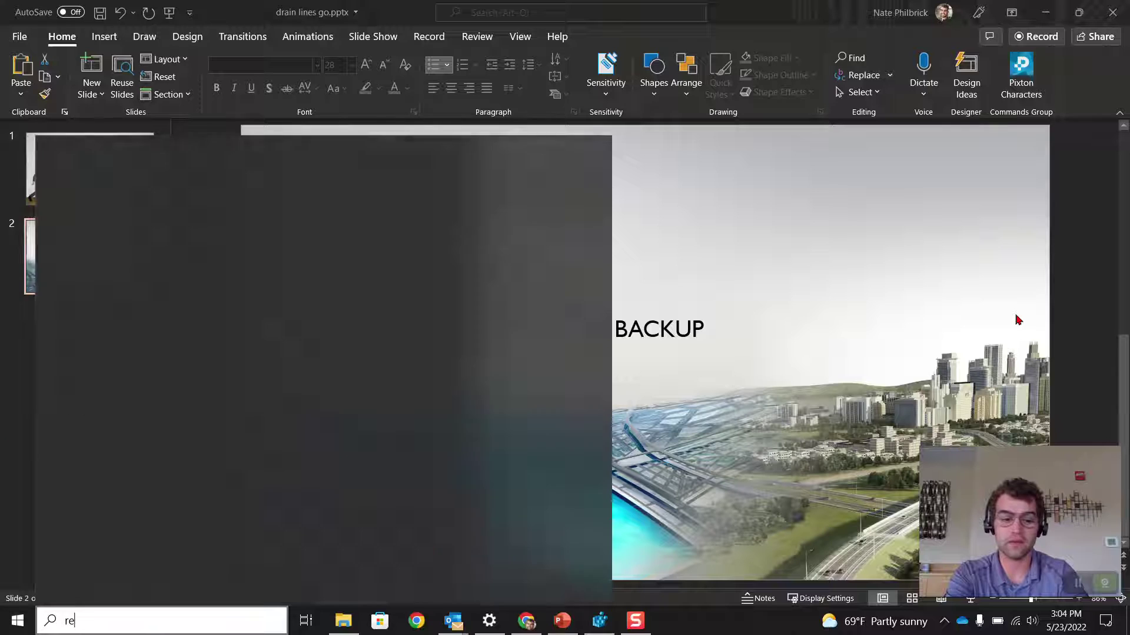
text(g)
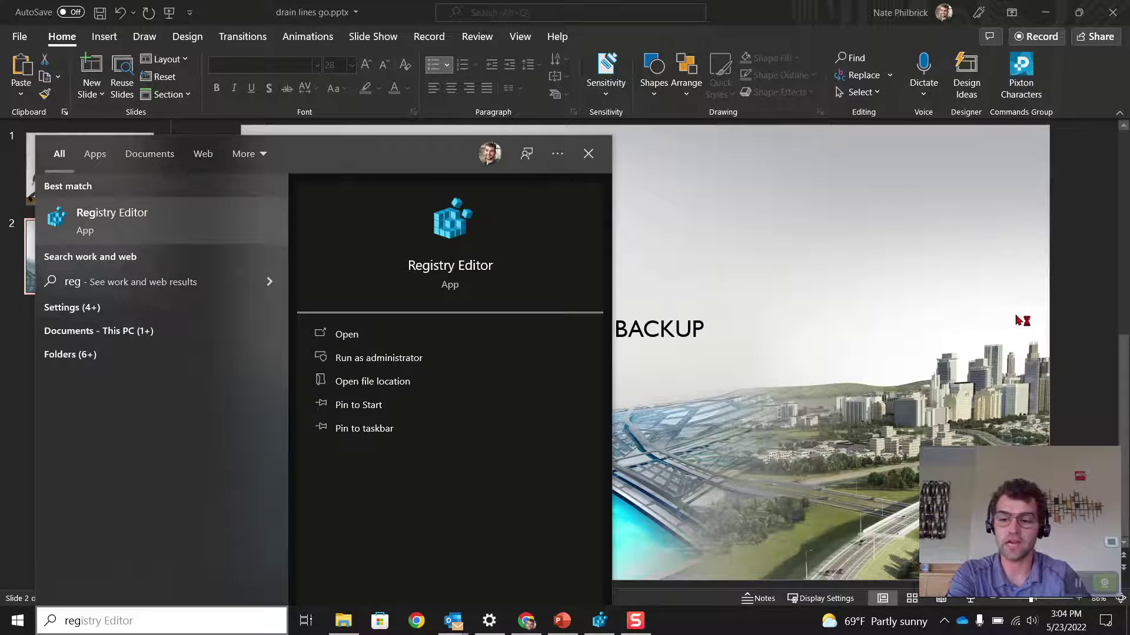
key(Return)
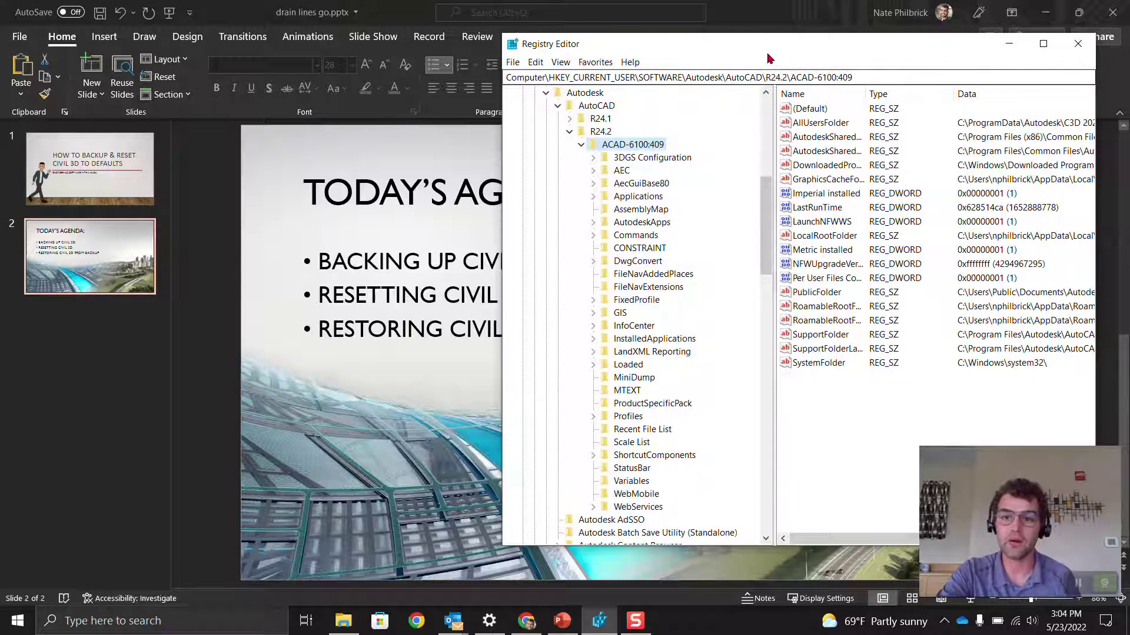
drag(765, 52, 319, 54)
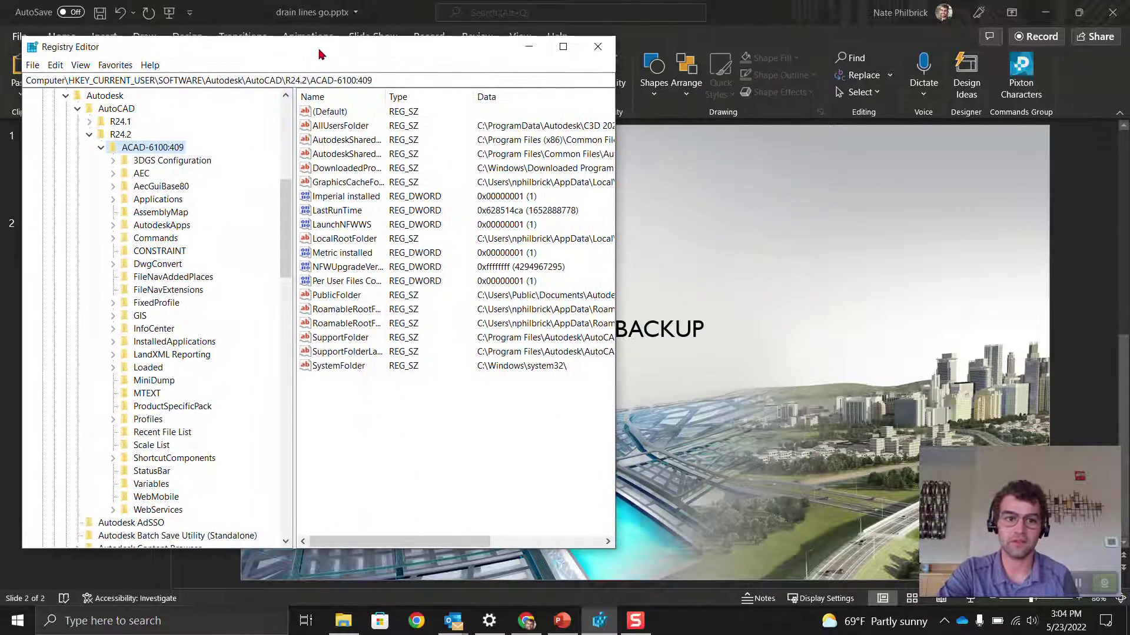
- Tile the Autodesk reset article on the right half and Registry Editor on the left
click(528, 622)
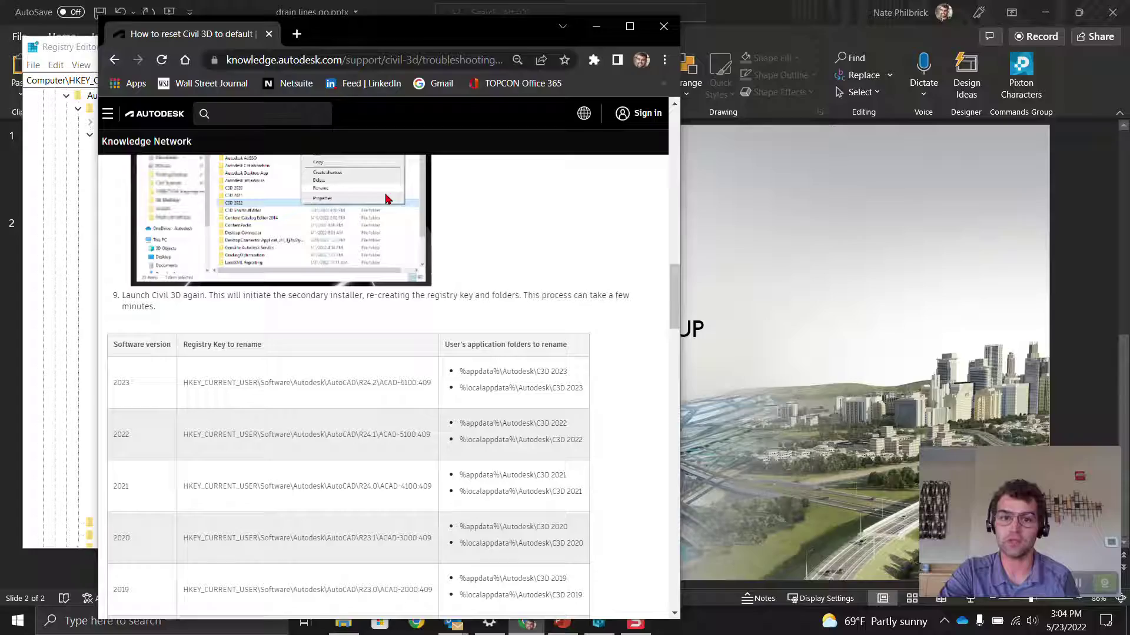
key(super+Right)
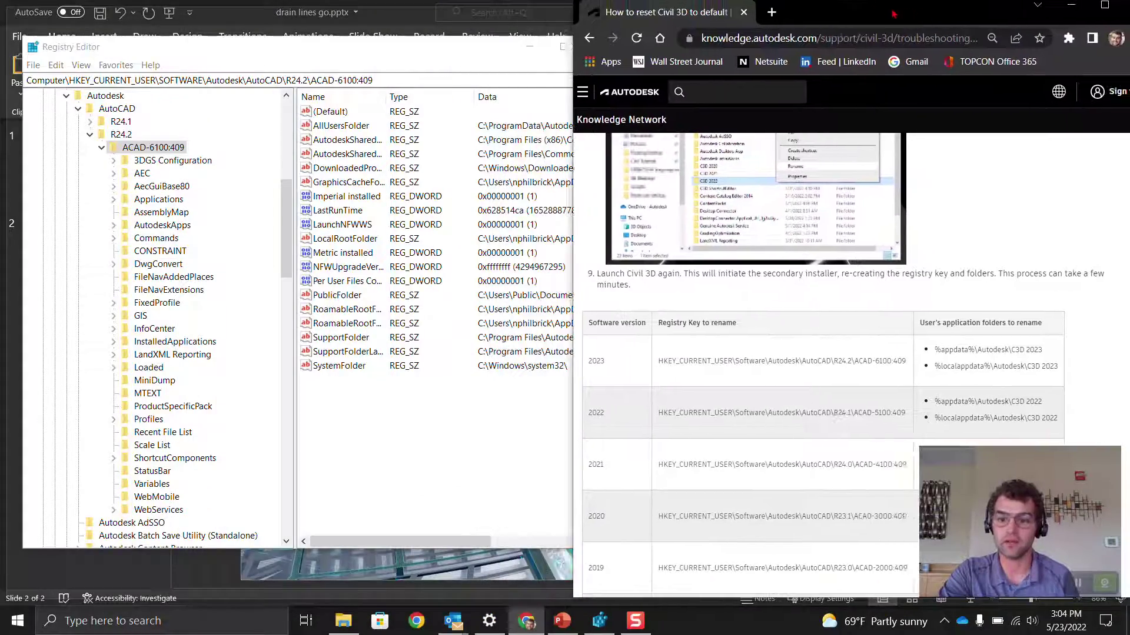
double_click(929, 16)
drag(929, 16, 1127, 135)
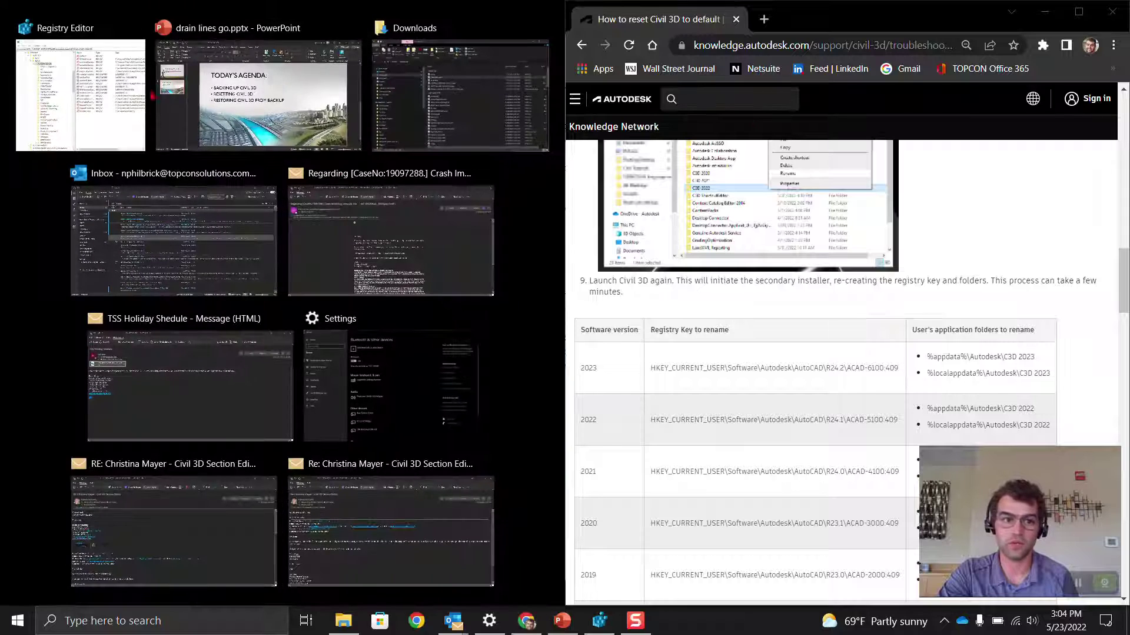
click(121, 97)
scroll(718, 323, down, 1)
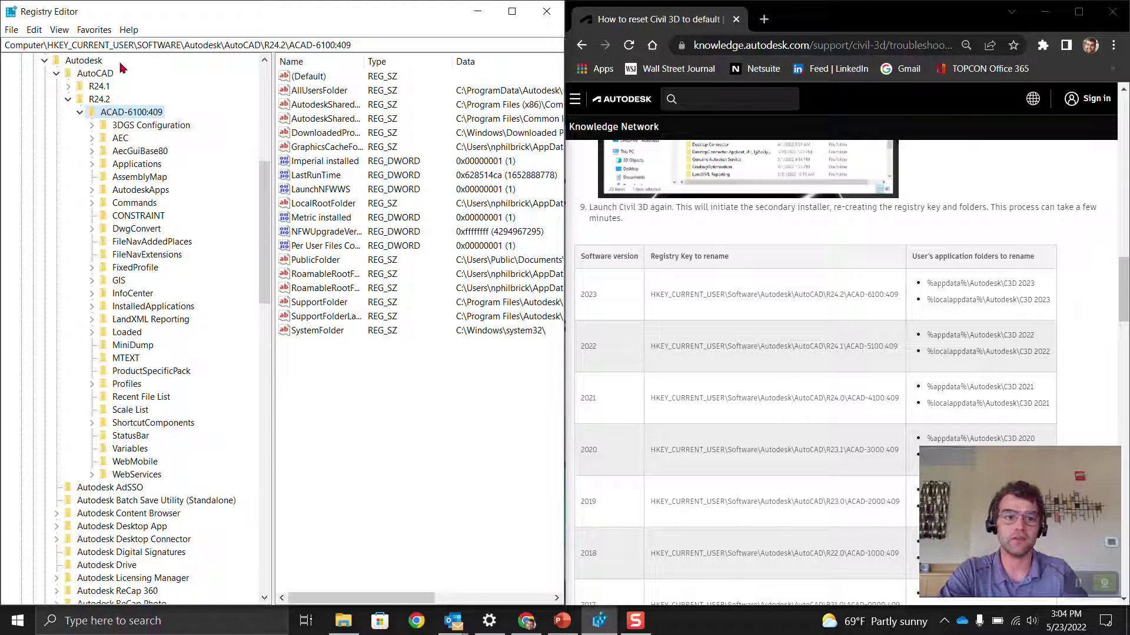
click(152, 47)
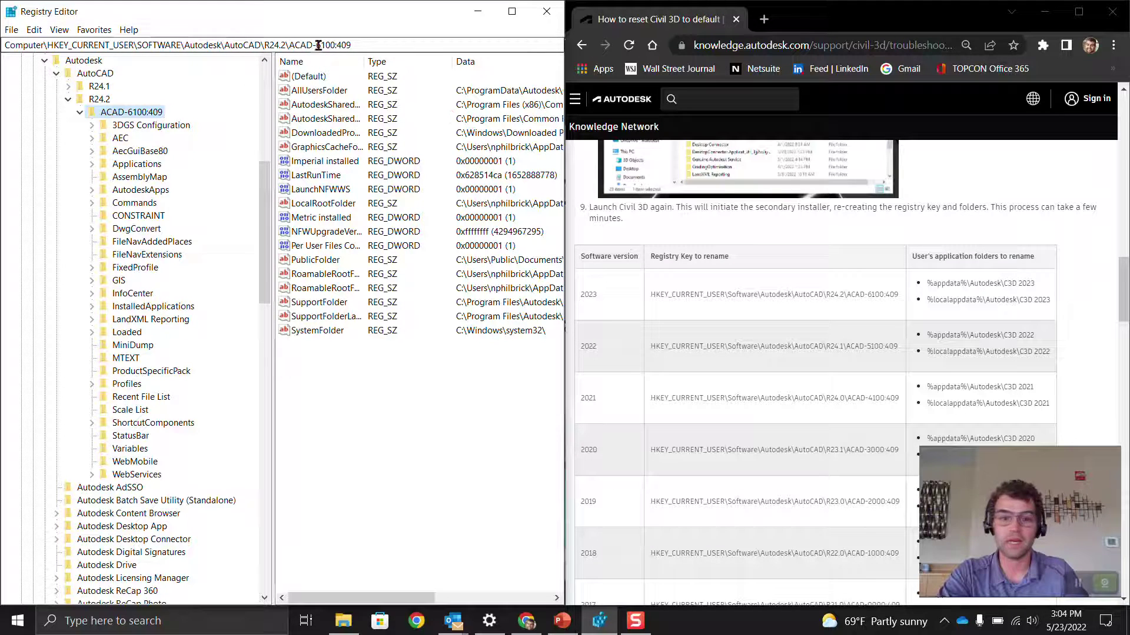
scroll(81, 115, up, 1)
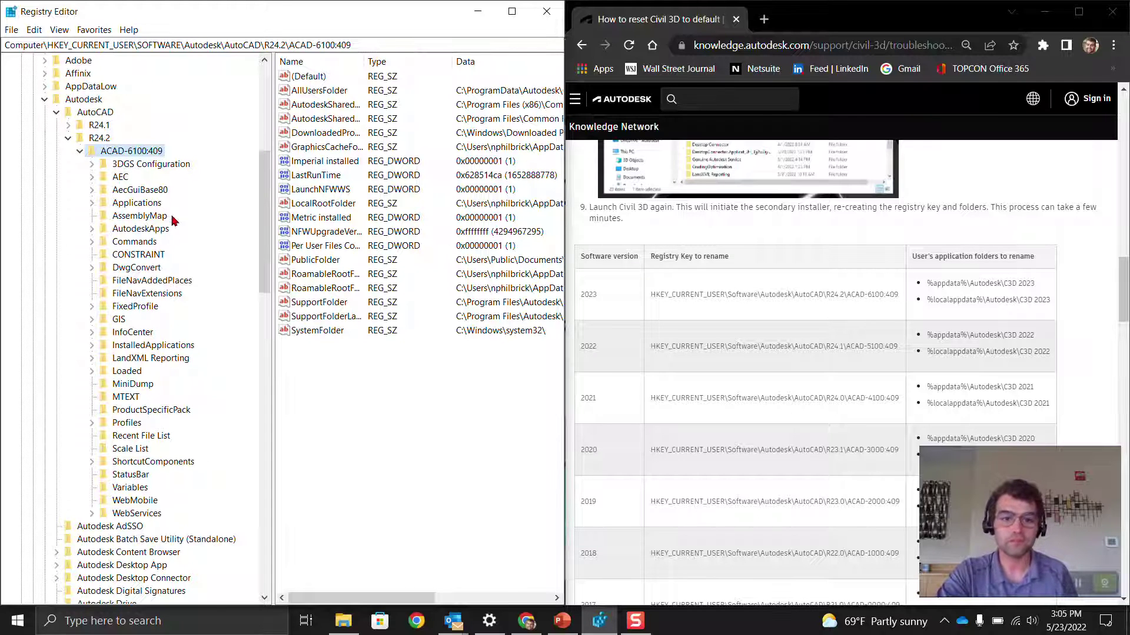
click(79, 153)
- Export the ACAD-6100:409 key to a '2023 backup' file on the Desktop
click(79, 153)
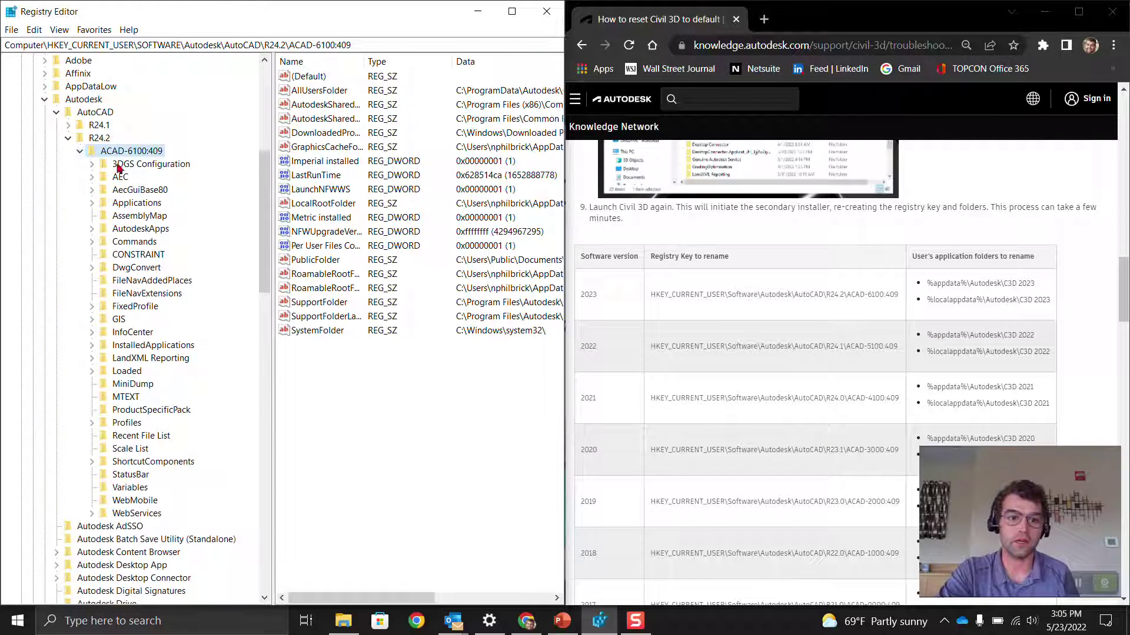
right_click(124, 154)
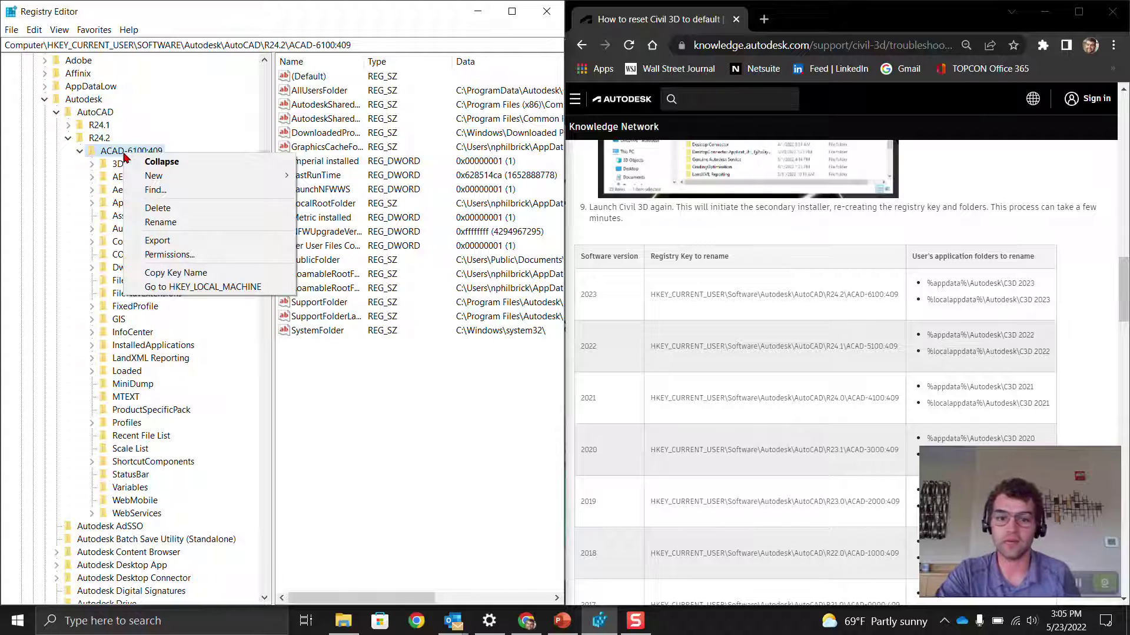
click(153, 240)
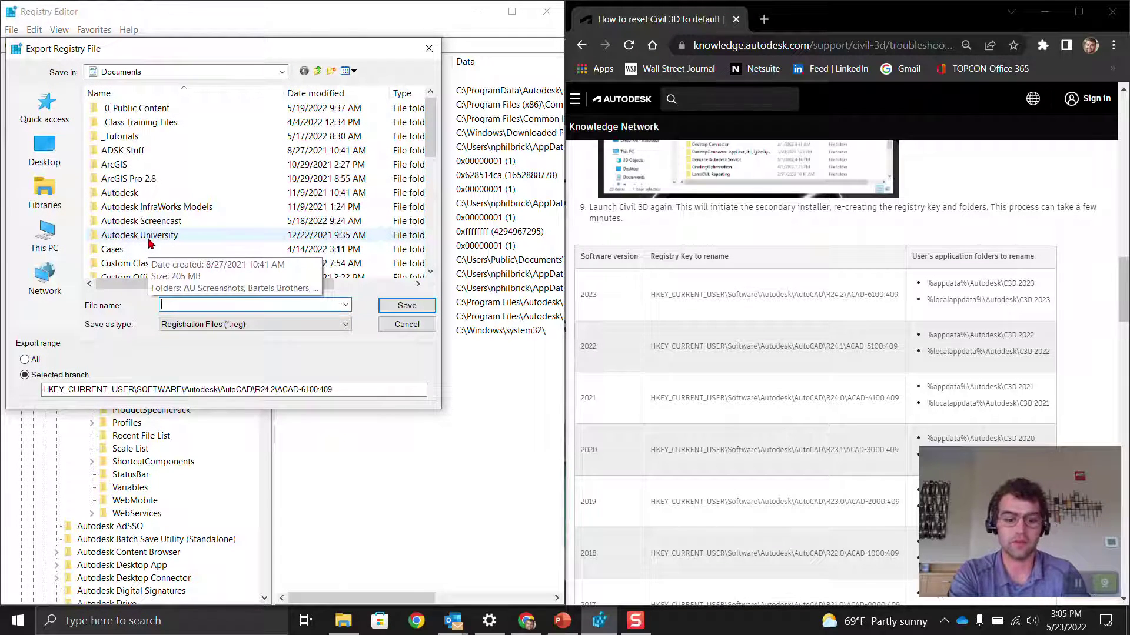
text(2023 backup)
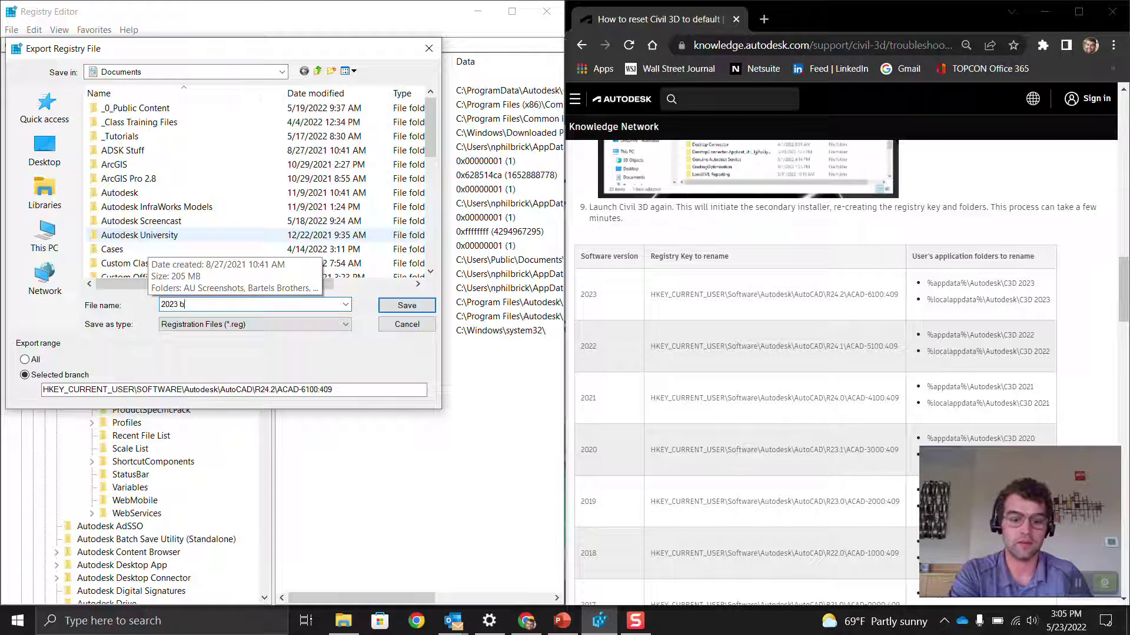
click(52, 154)
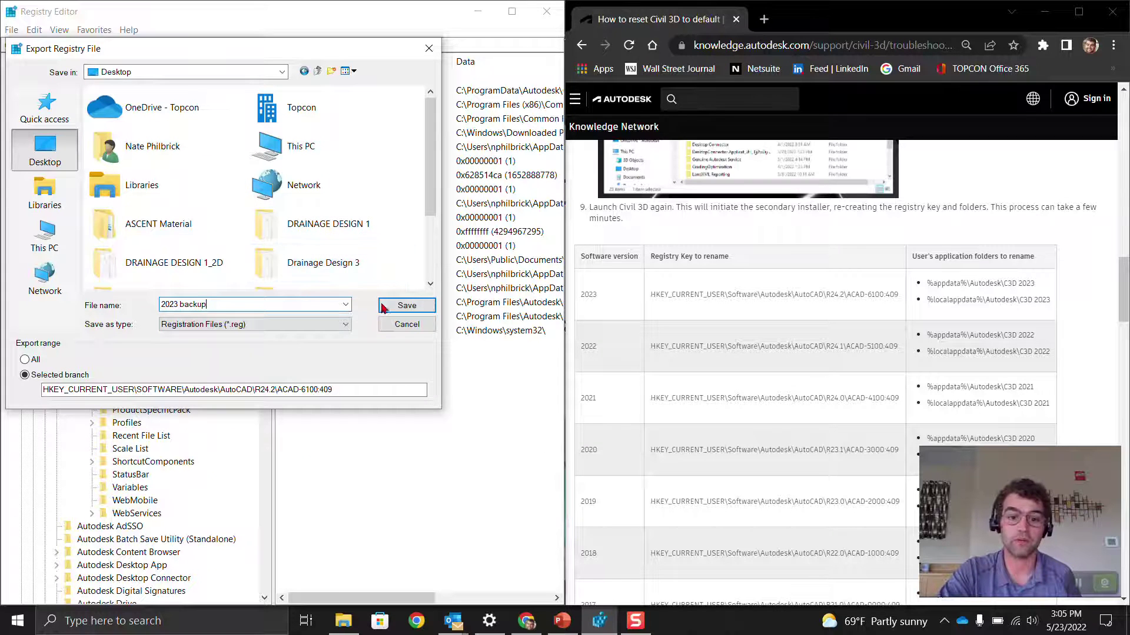
click(383, 304)
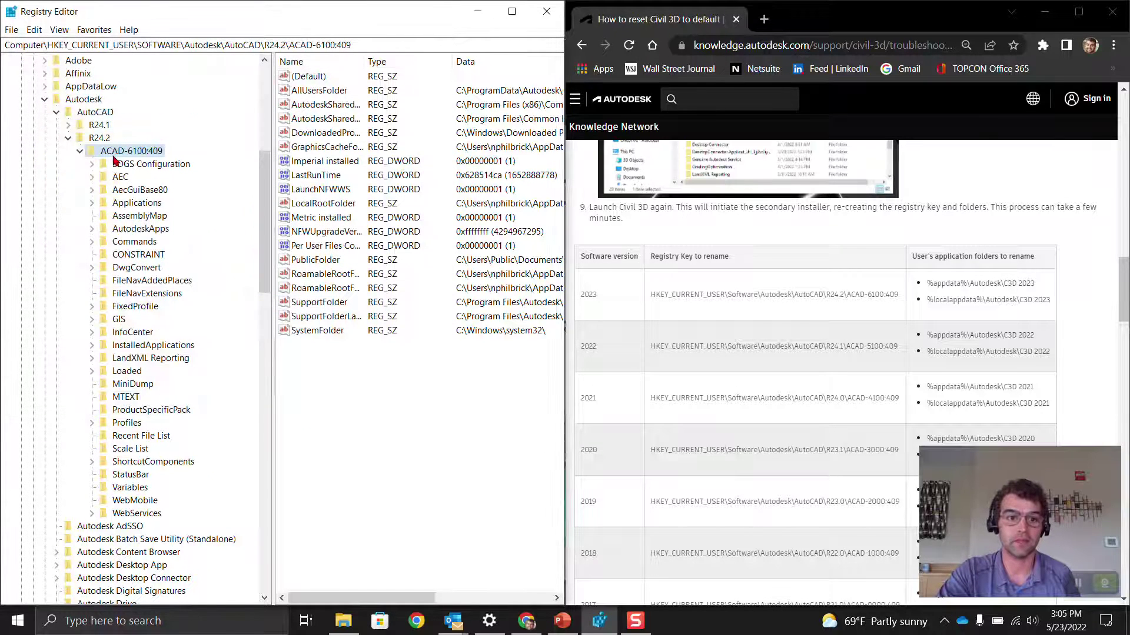
- Delete the ACAD-6100:409 key and close Registry Editor
right_click(120, 152)
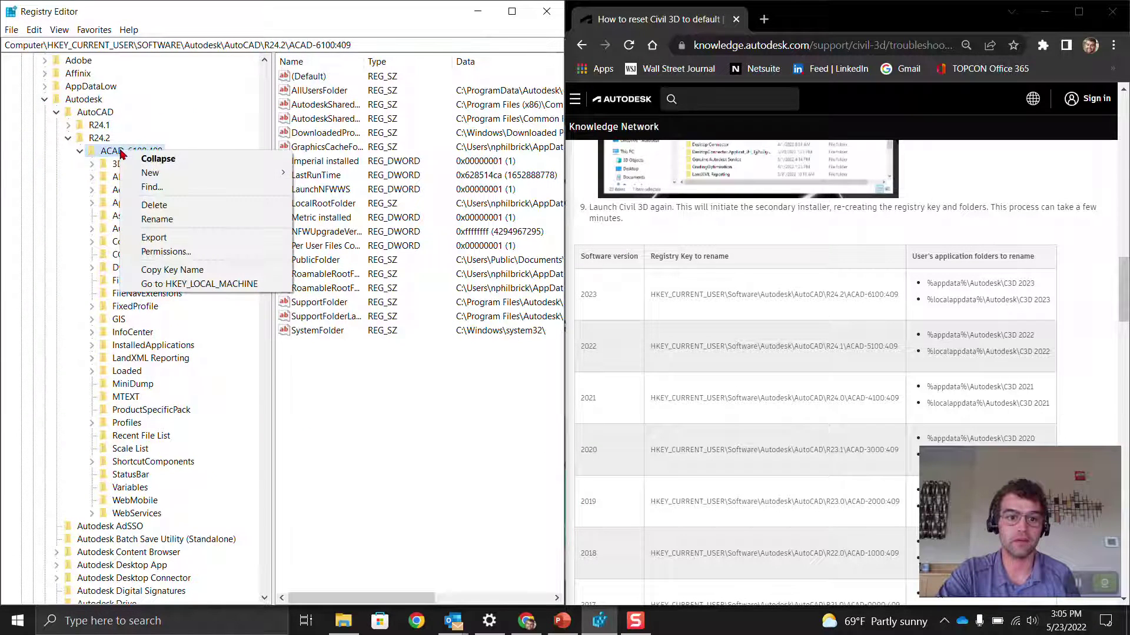
click(154, 205)
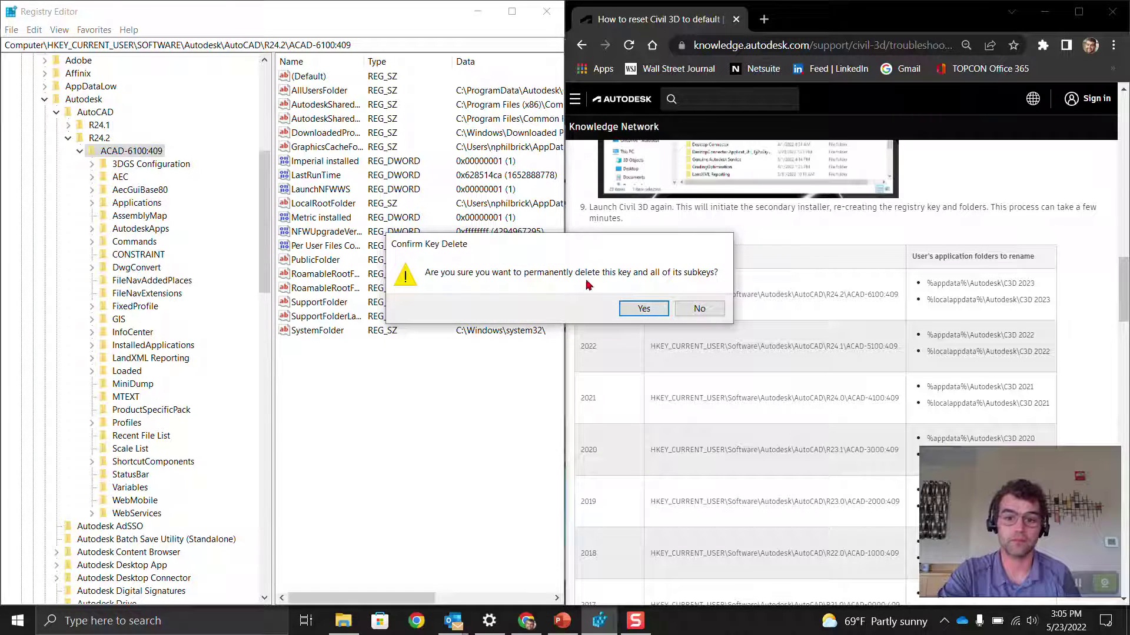
click(643, 309)
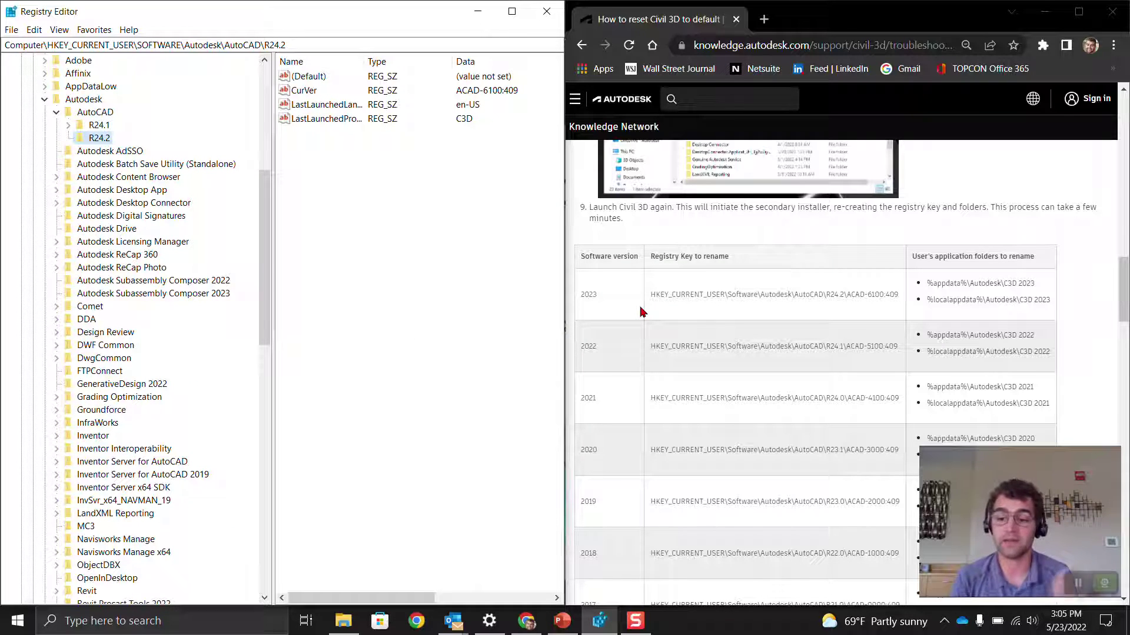
click(552, 18)
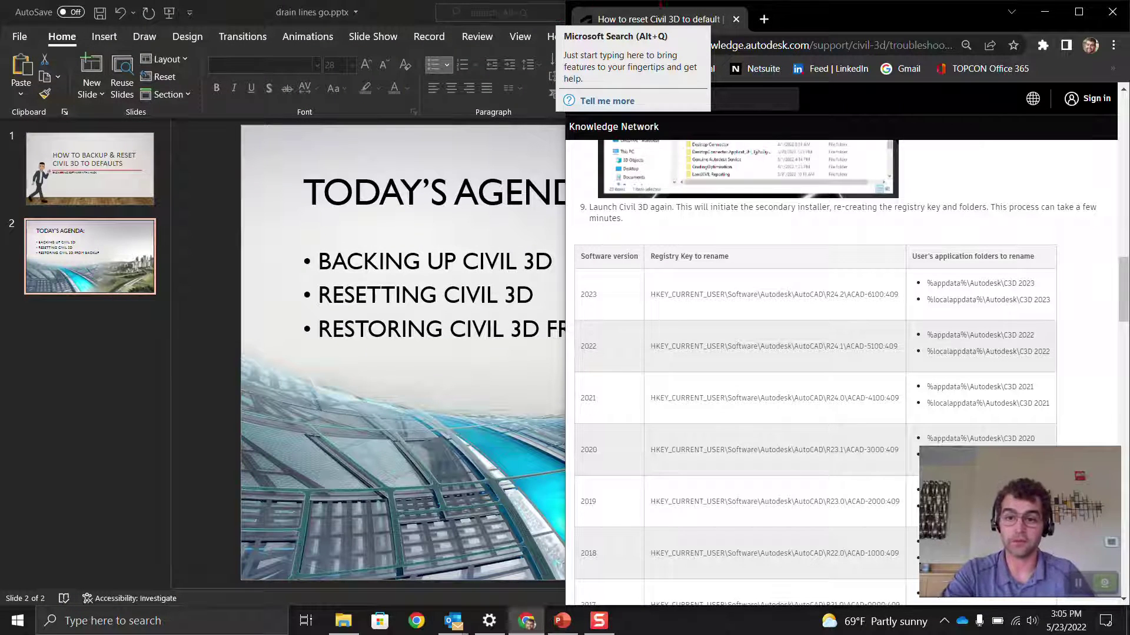
- Search Start for %appdata% and open the best-match folder
scroll(675, 370, up, 15)
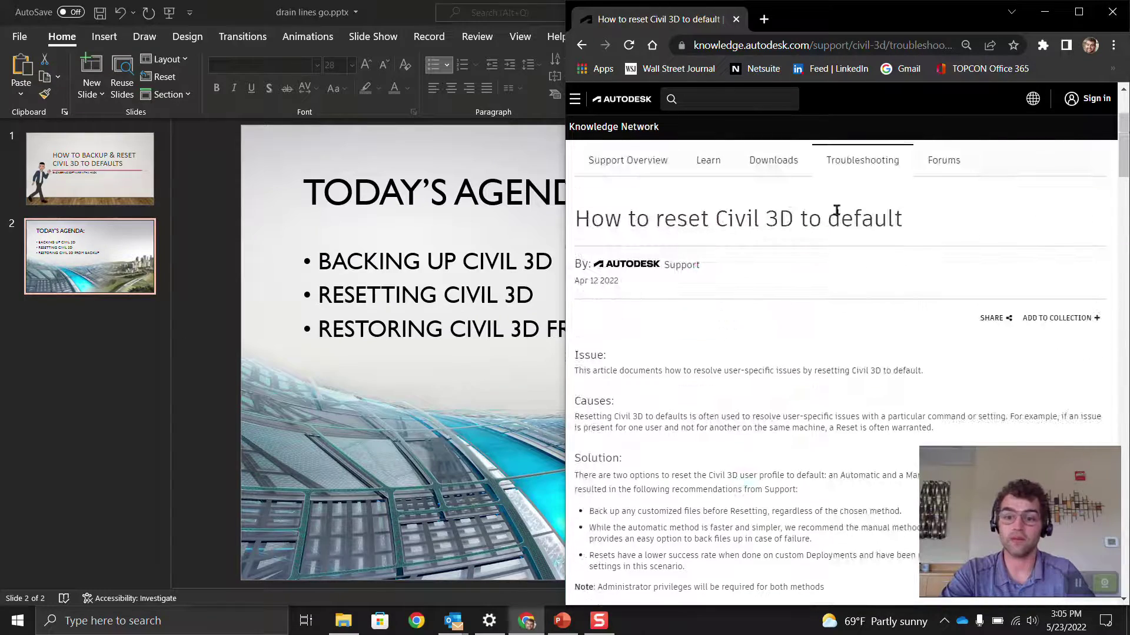
scroll(594, 370, down, 5)
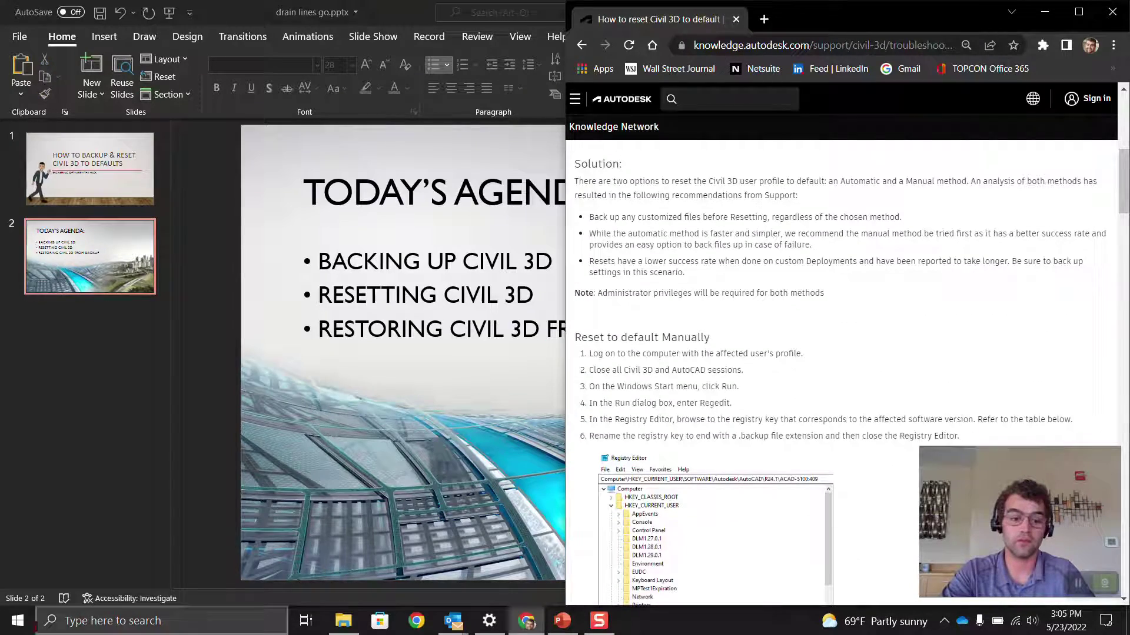
click(17, 620)
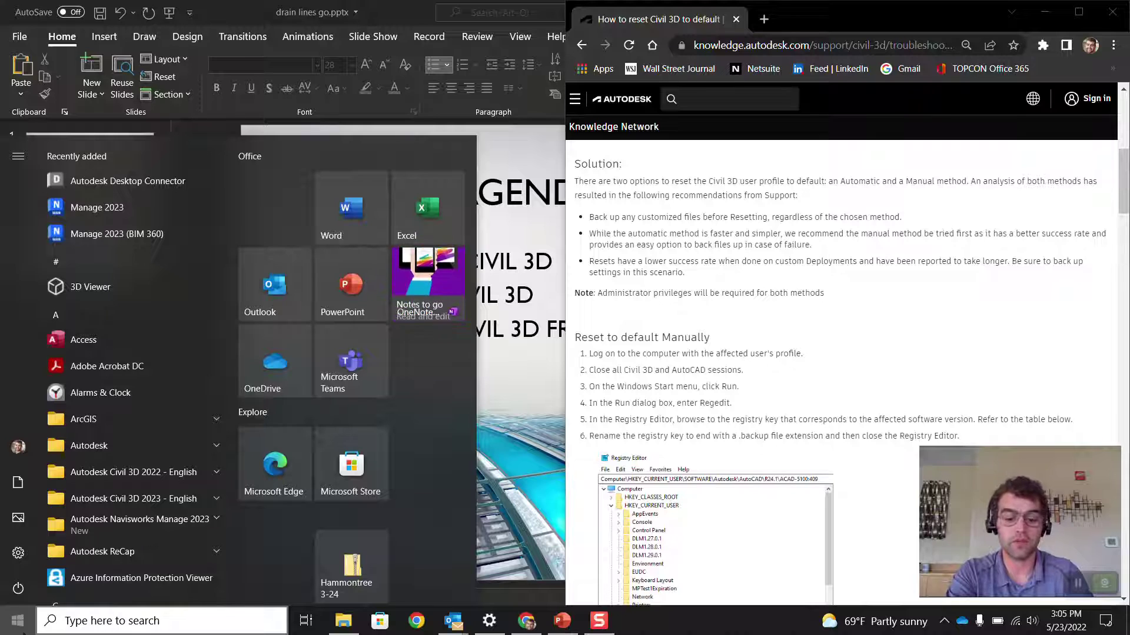
text(%app)
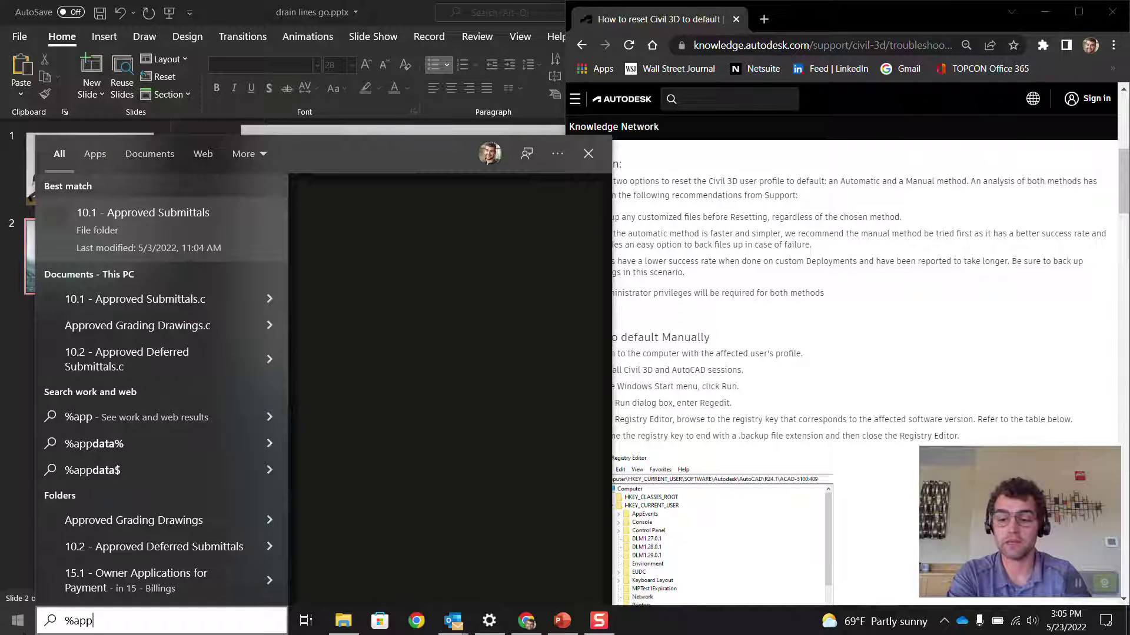
text(data)
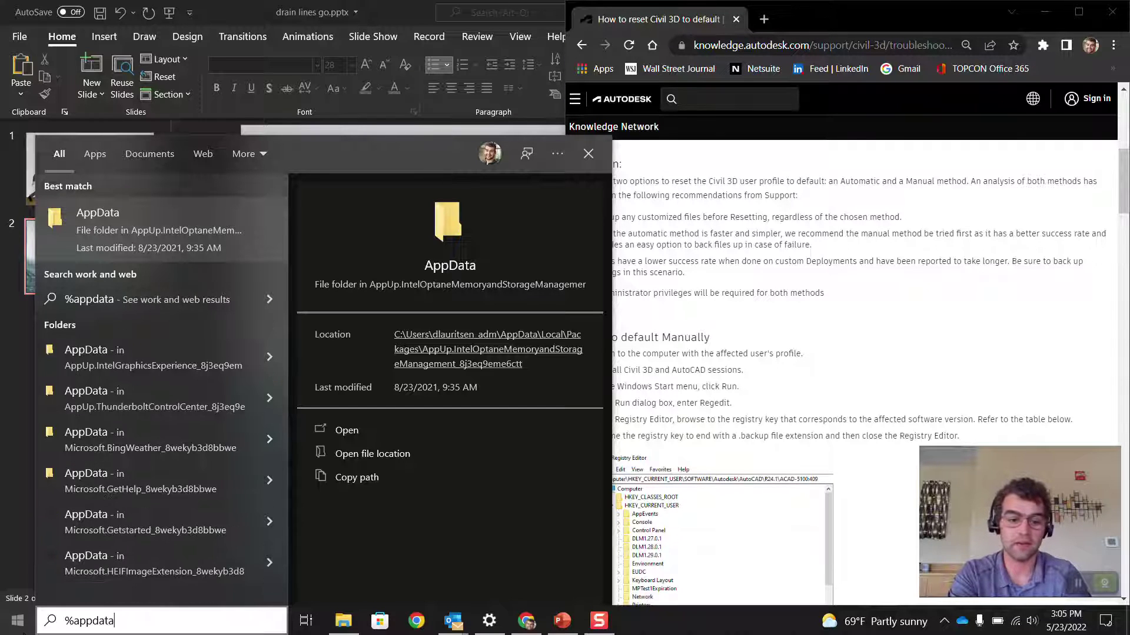
text(%)
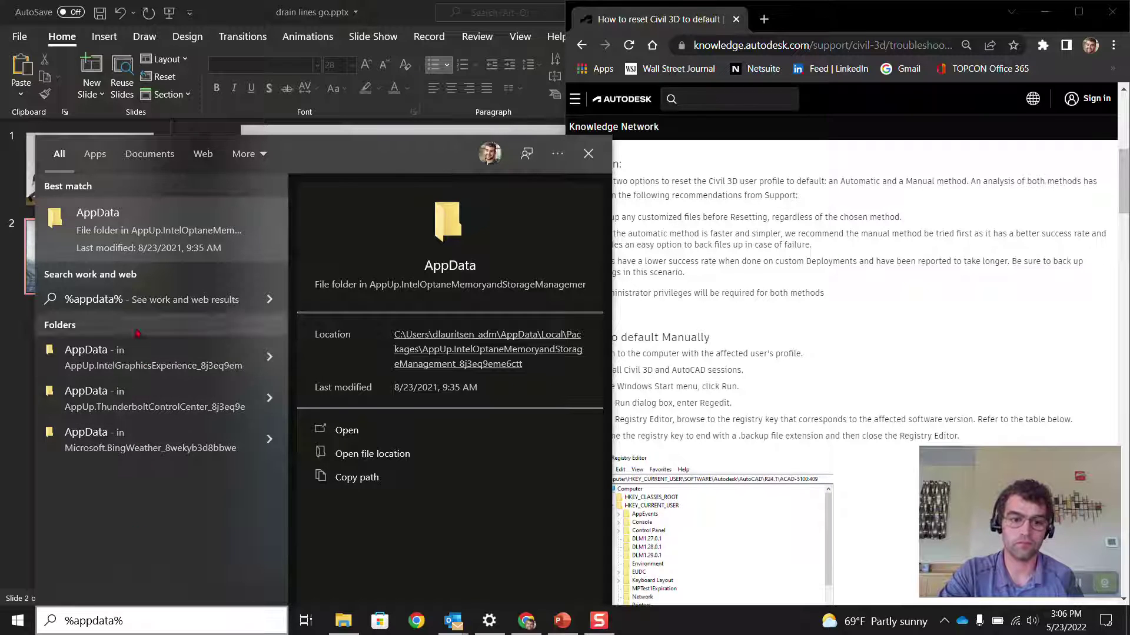
key(Return)
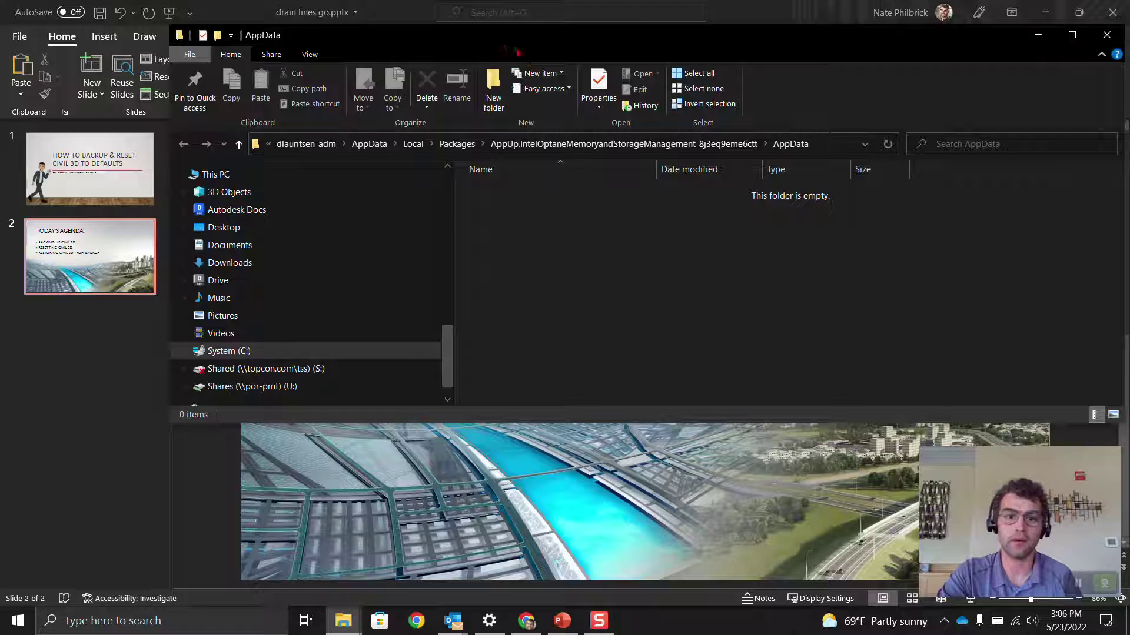
- Navigate from Users through your profile, AppData and Local to Autodesk, selecting C3D 2023
drag(515, 37, 408, 38)
click(195, 147)
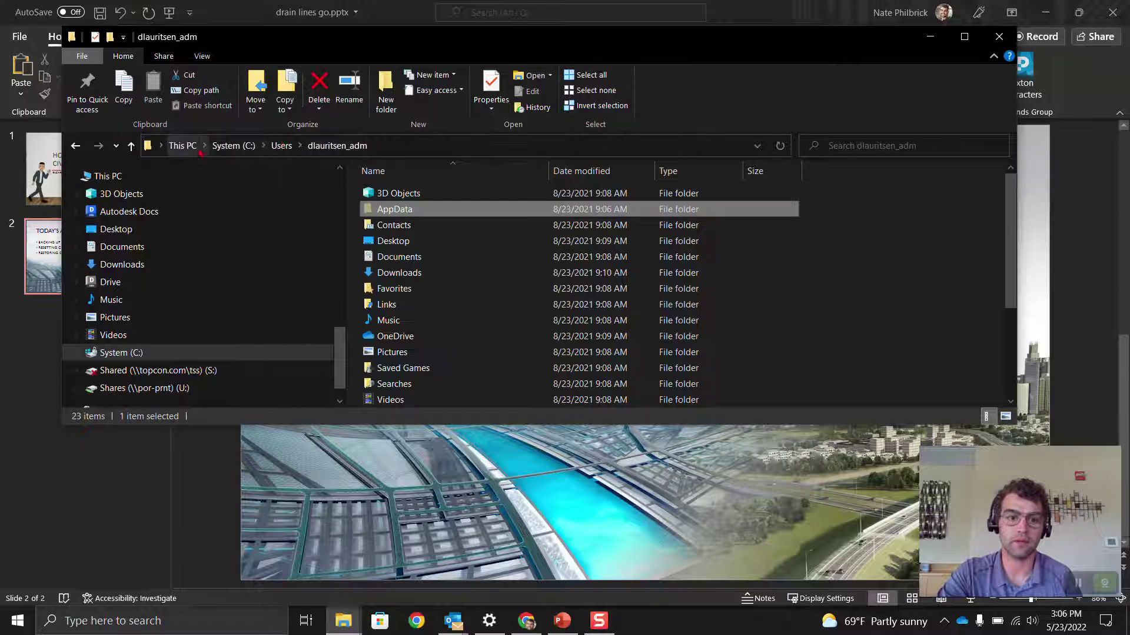
click(281, 146)
double_click(412, 257)
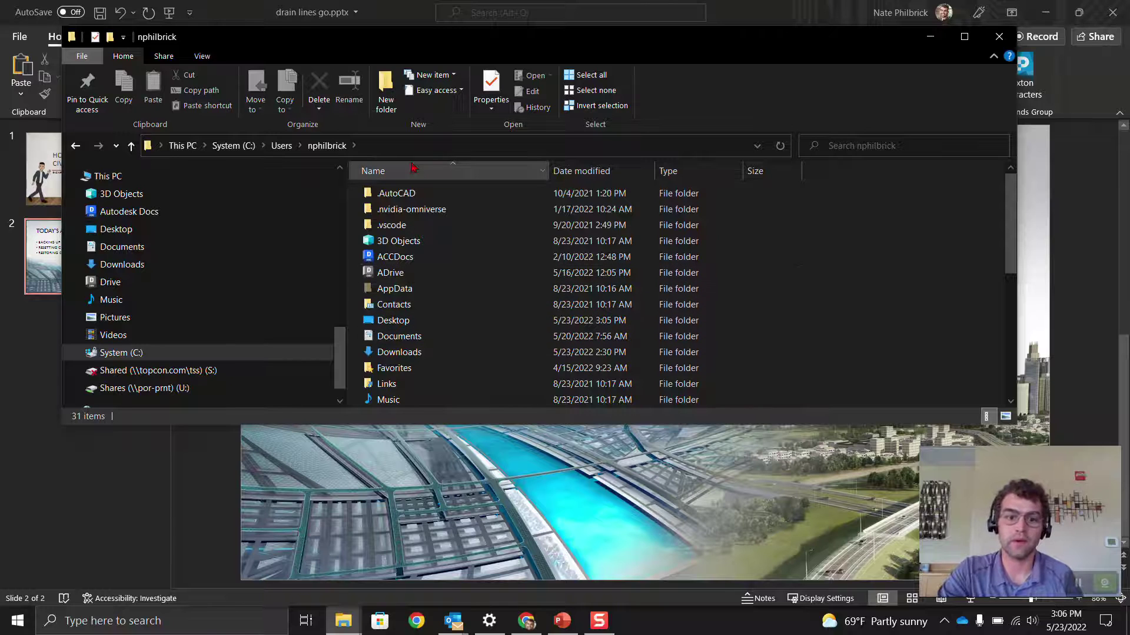
double_click(412, 290)
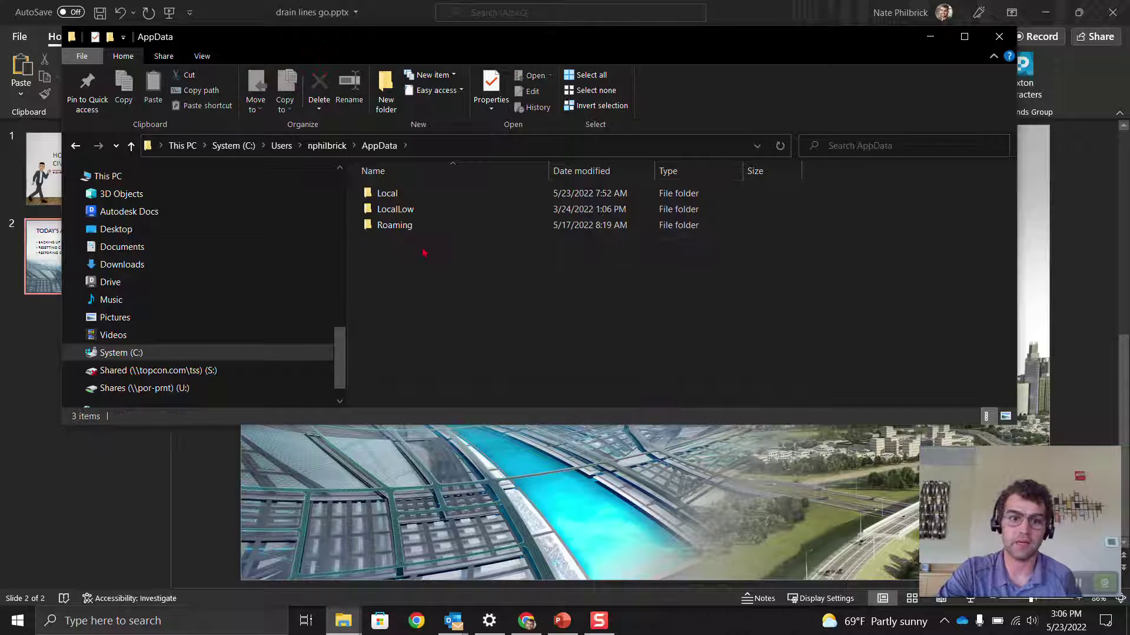
double_click(400, 197)
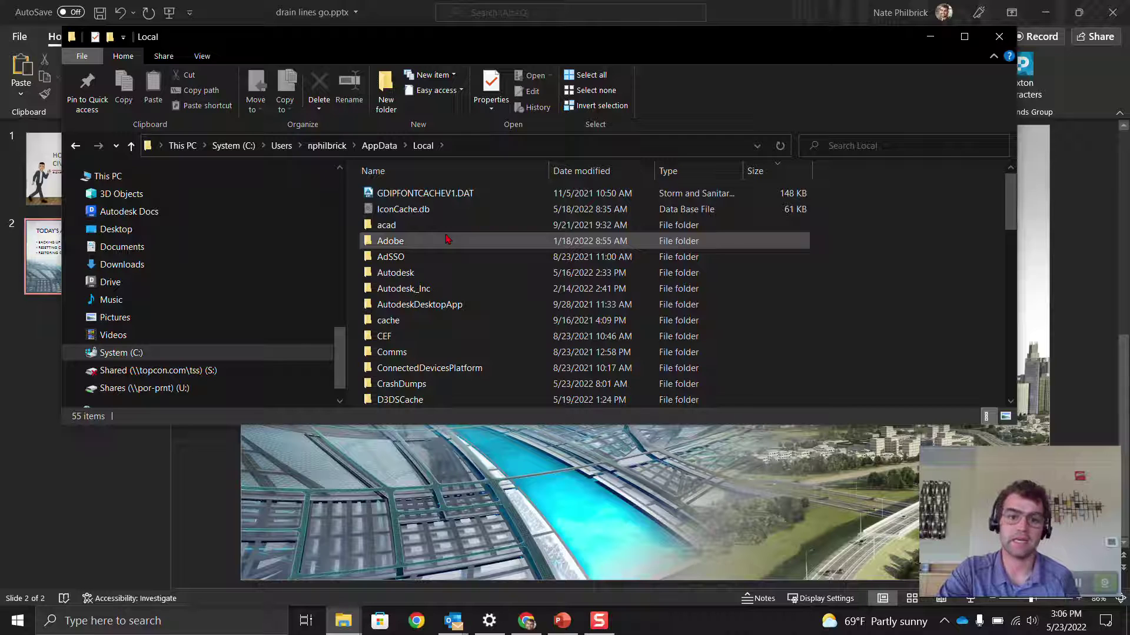
double_click(413, 274)
scroll(410, 274, down, 1)
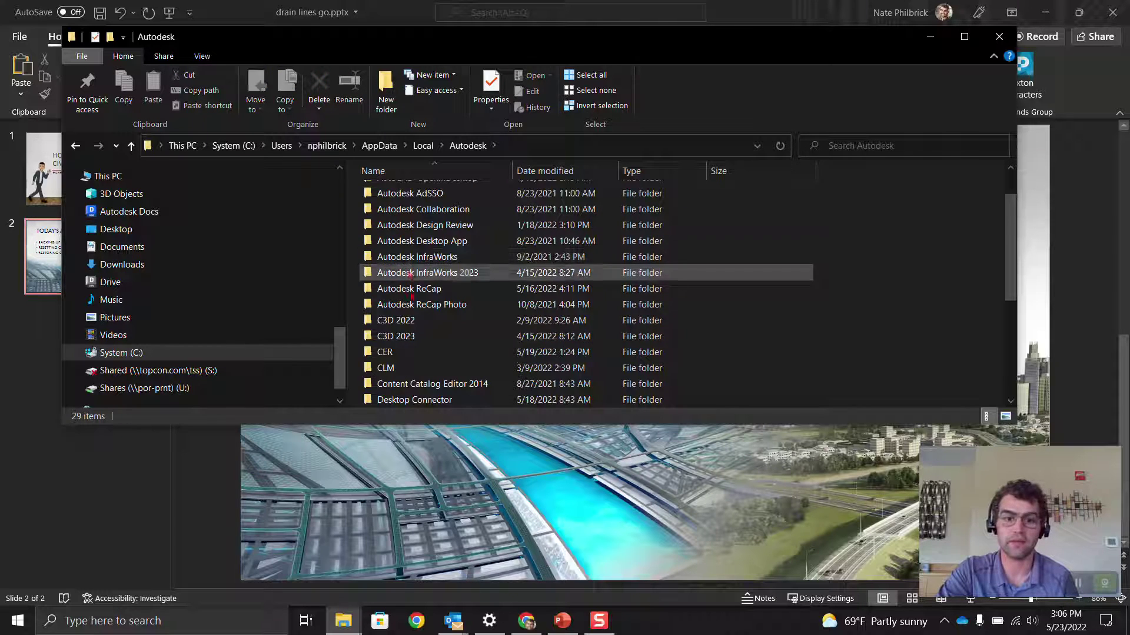
click(418, 337)
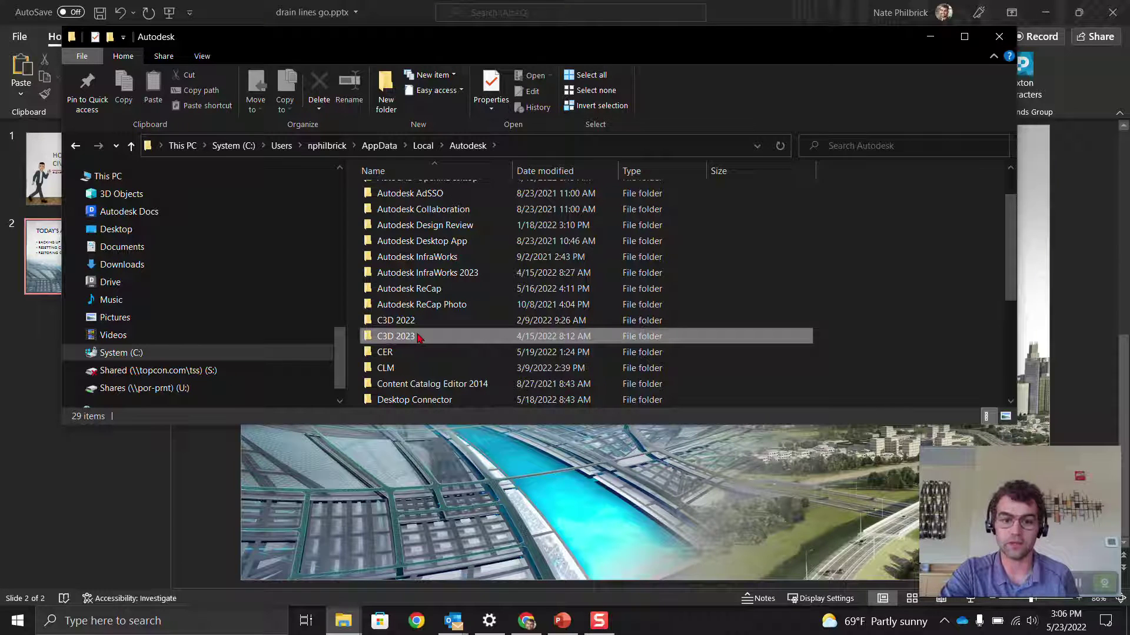
click(418, 337)
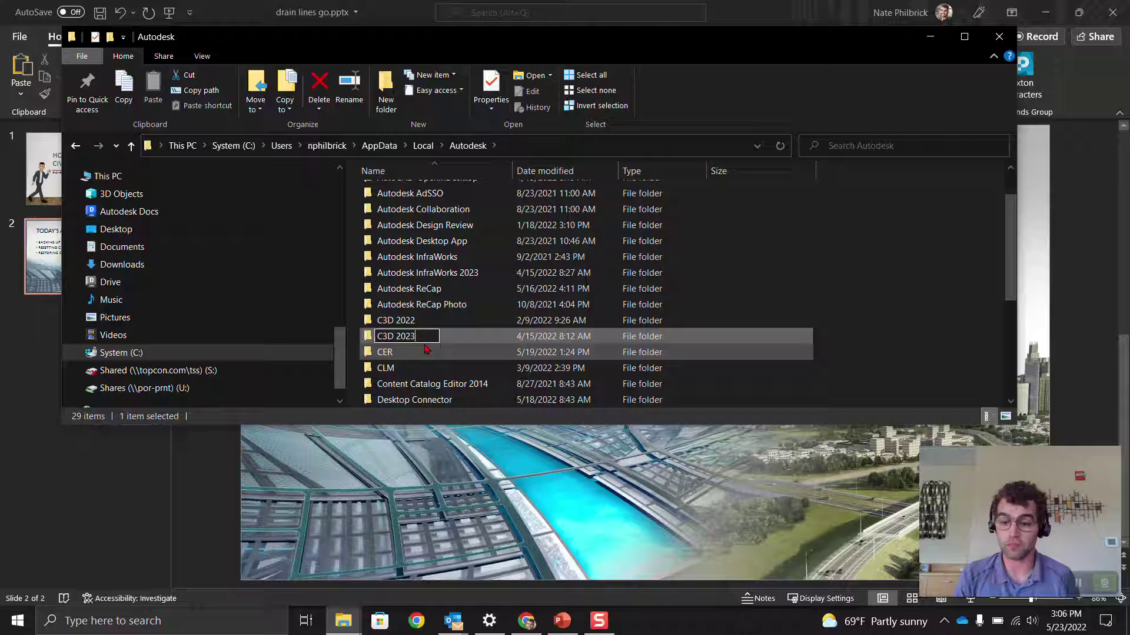
- Rename Local\Autodesk\C3D 2023 to 'C3D 2023_old', then return to AppData
text(-)
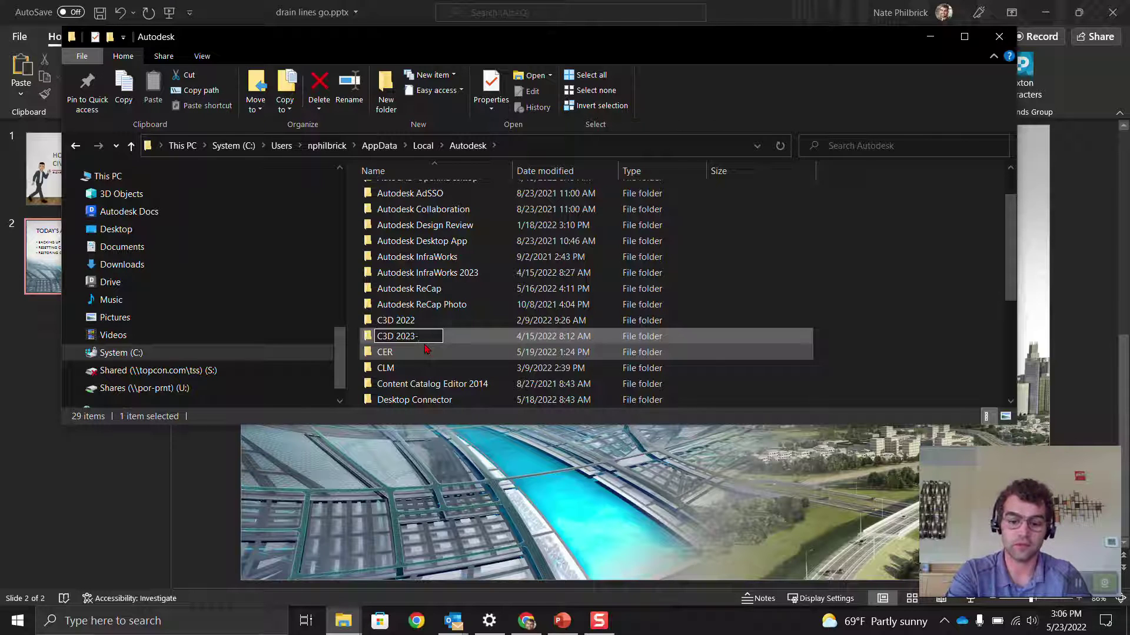
key(BackSpace)
text(_old)
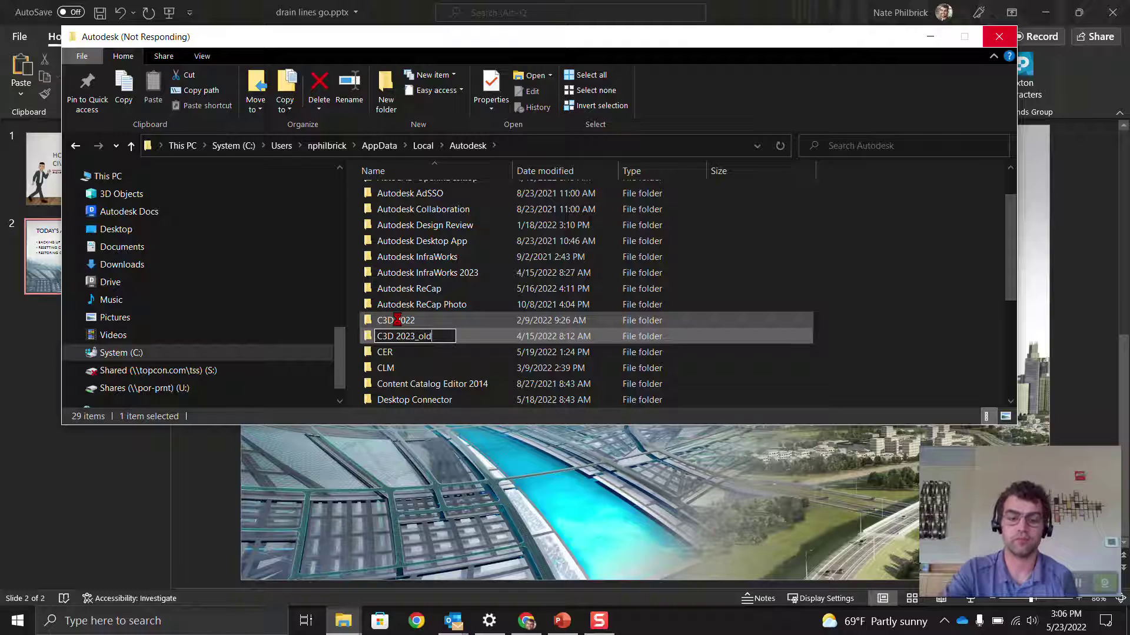
drag(435, 37, 445, 49)
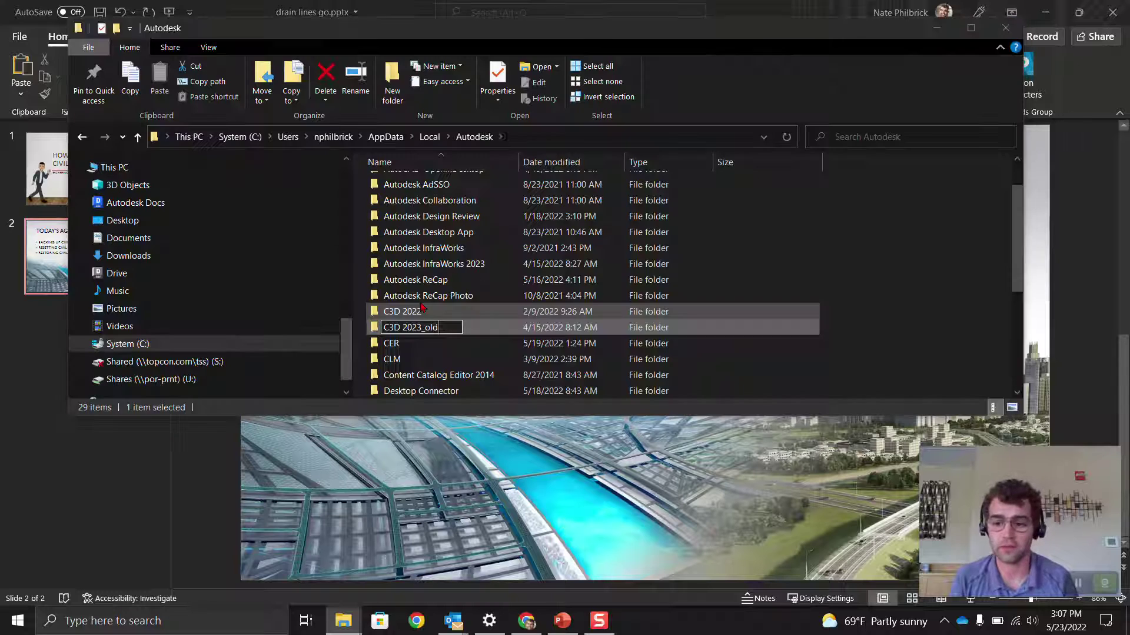
click(419, 310)
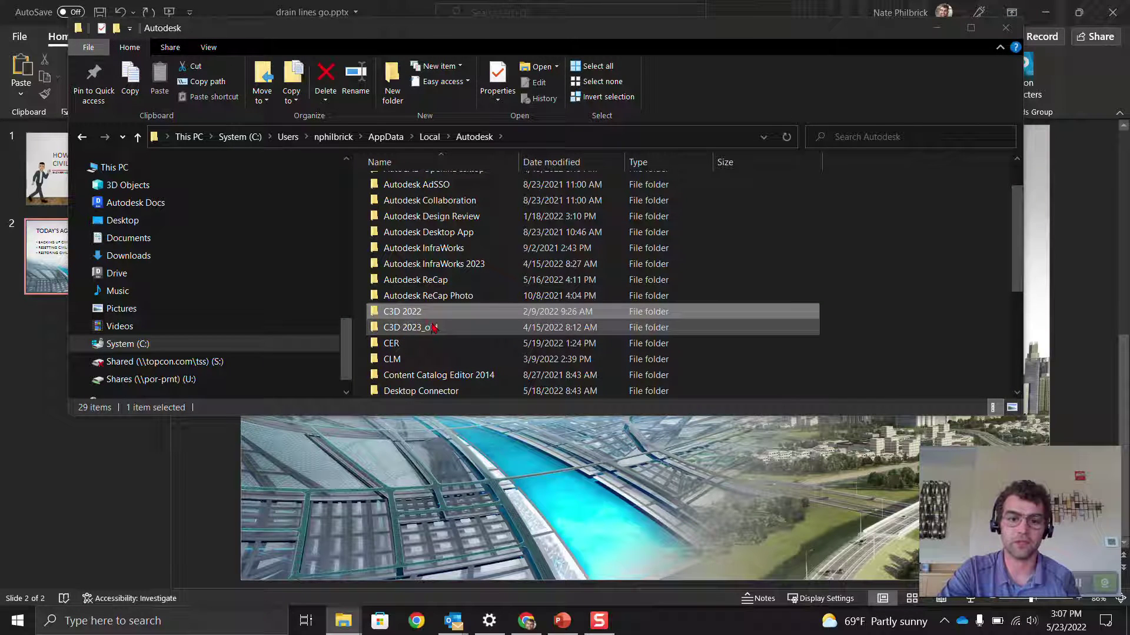
click(387, 139)
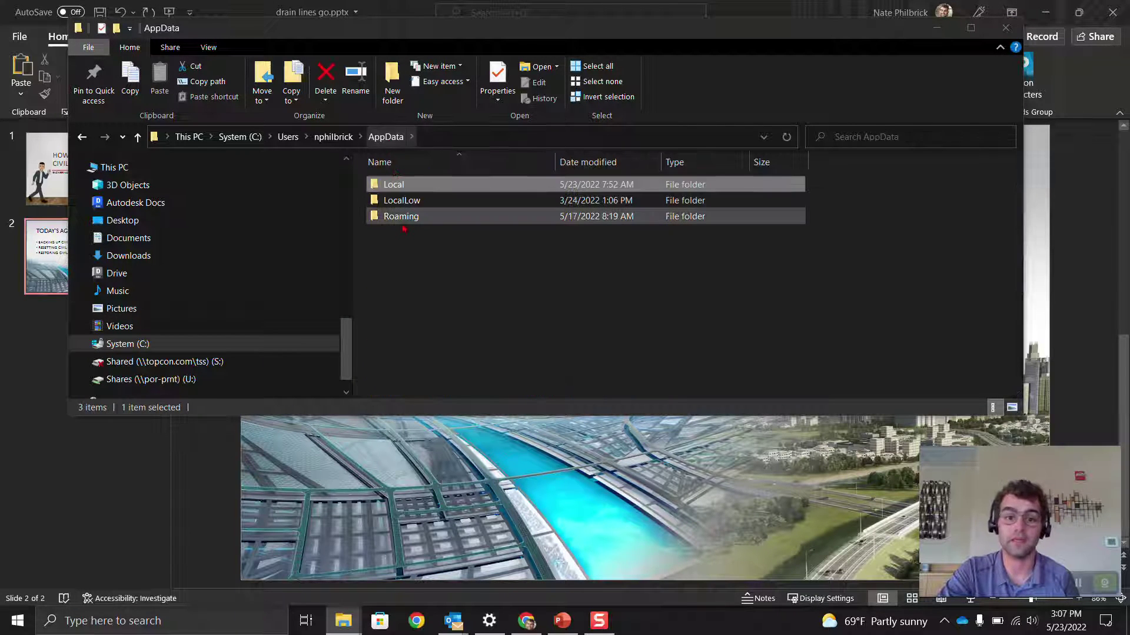
- Rename Roaming\Autodesk\C3D 2023 to 'C3D 2023_old'
double_click(402, 219)
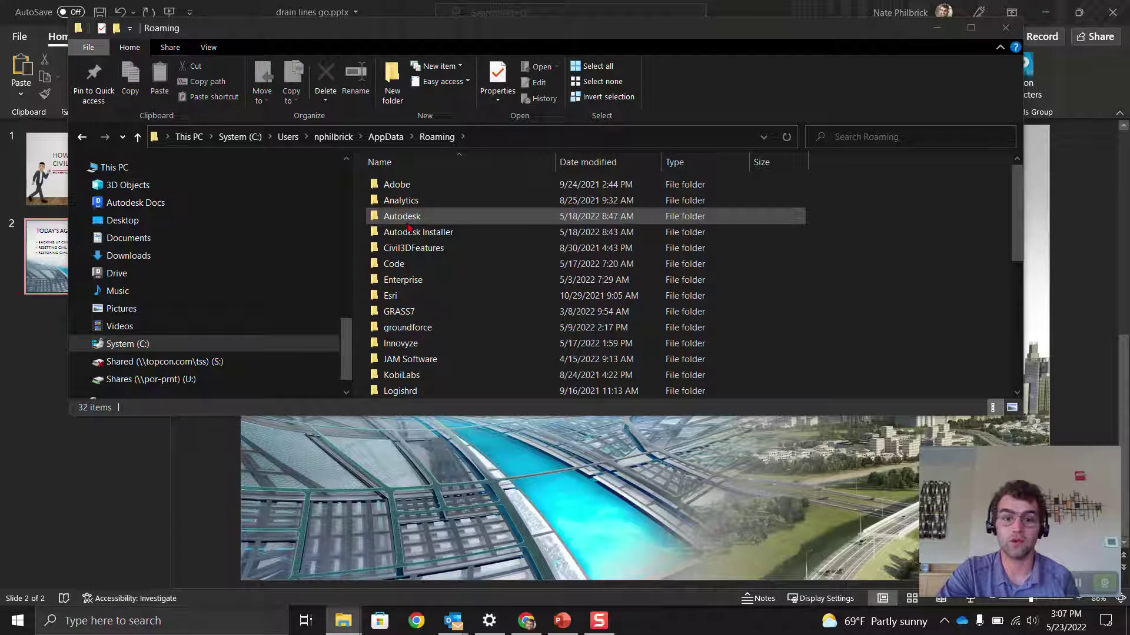
double_click(403, 217)
click(415, 345)
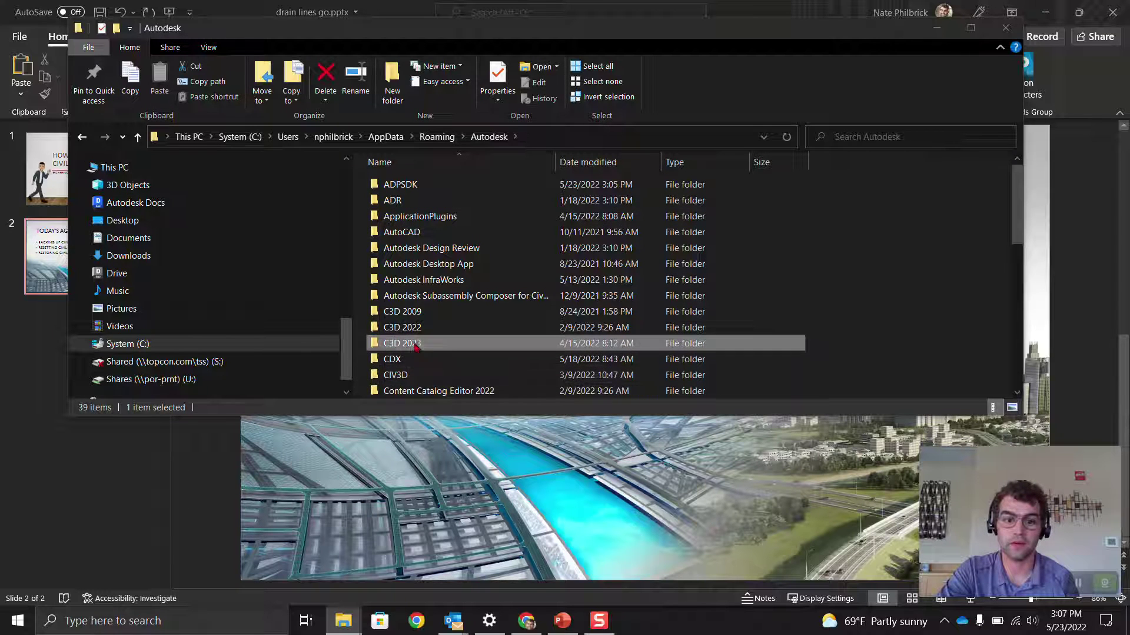
click(416, 345)
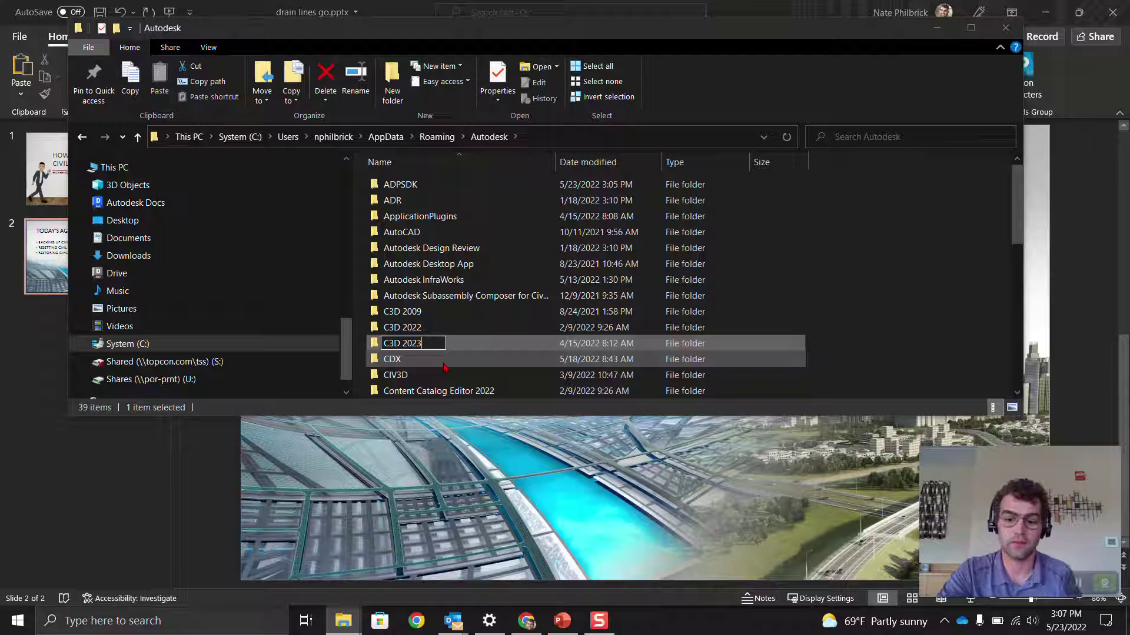
text(_old)
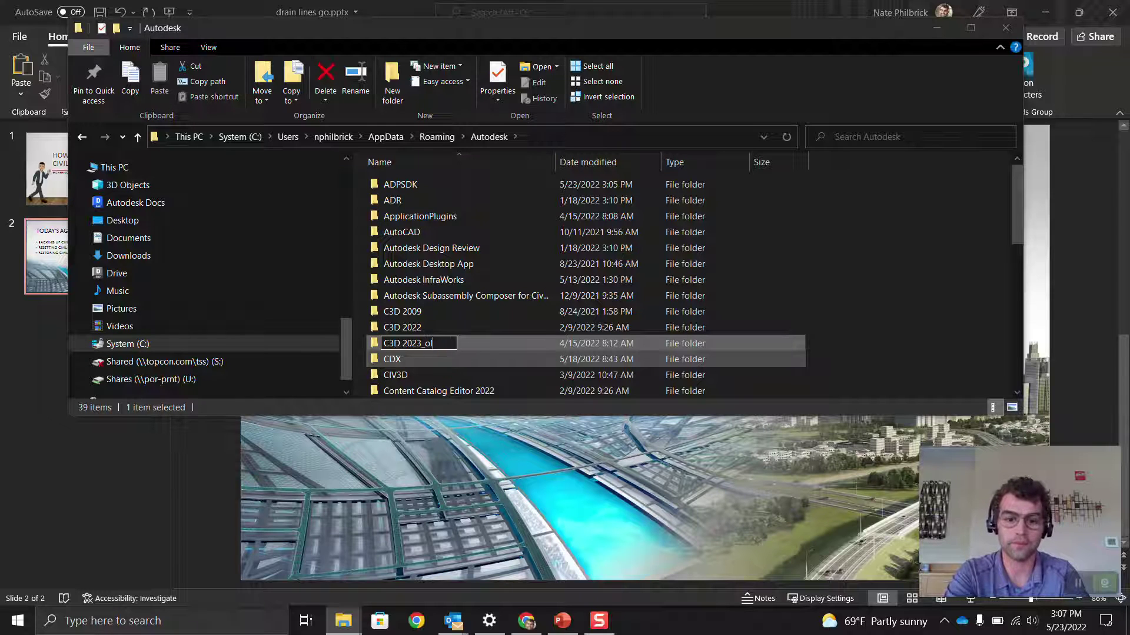
click(416, 330)
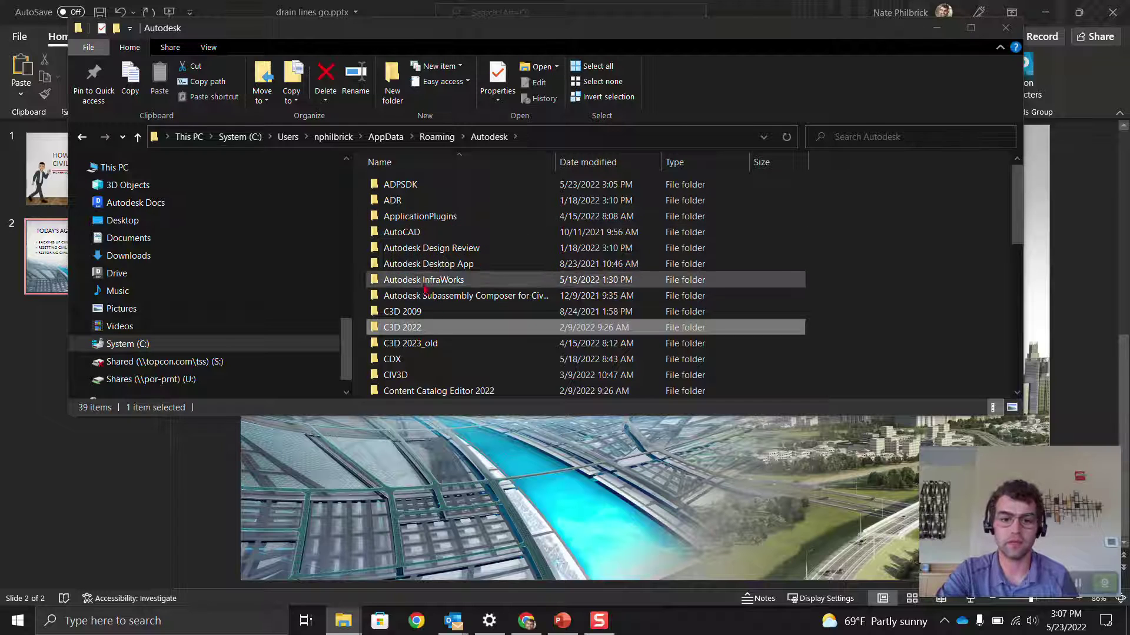
scroll(471, 294, down, 1)
scroll(488, 287, up, 1)
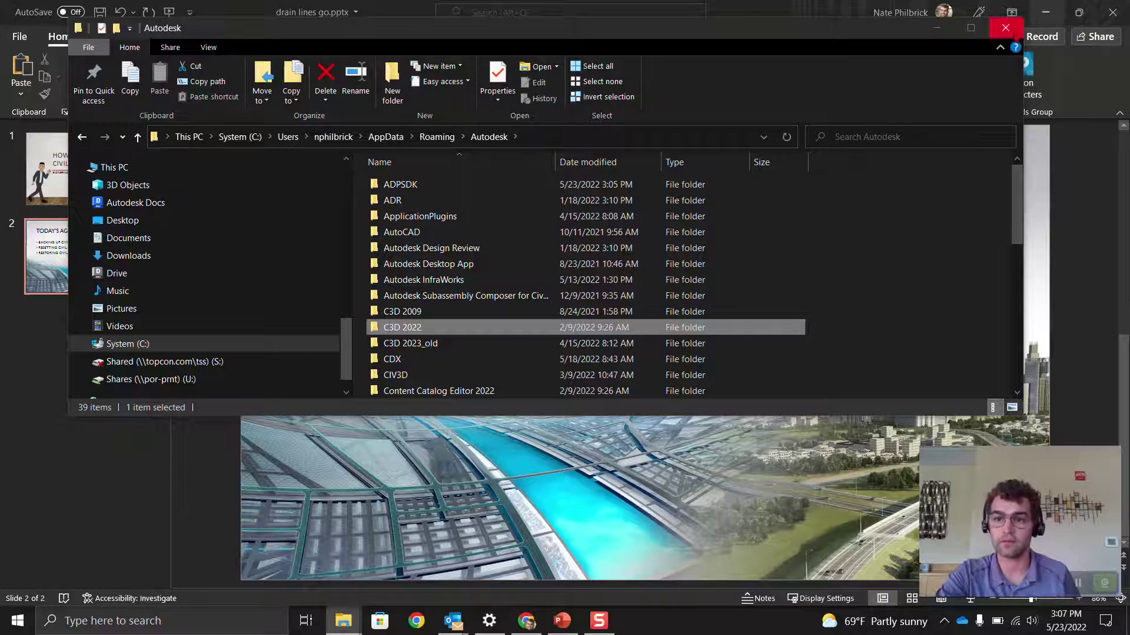
- Close File Explorer and launch Civil 3D 2023 Imperial via a 'civi' search
click(1005, 28)
click(18, 621)
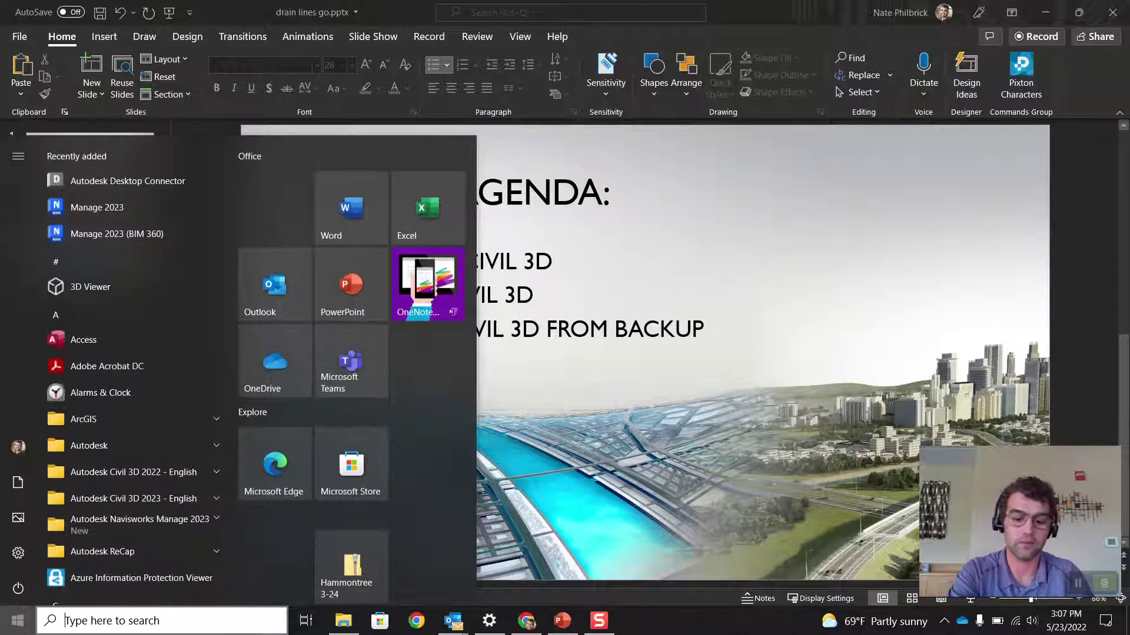
text(civi)
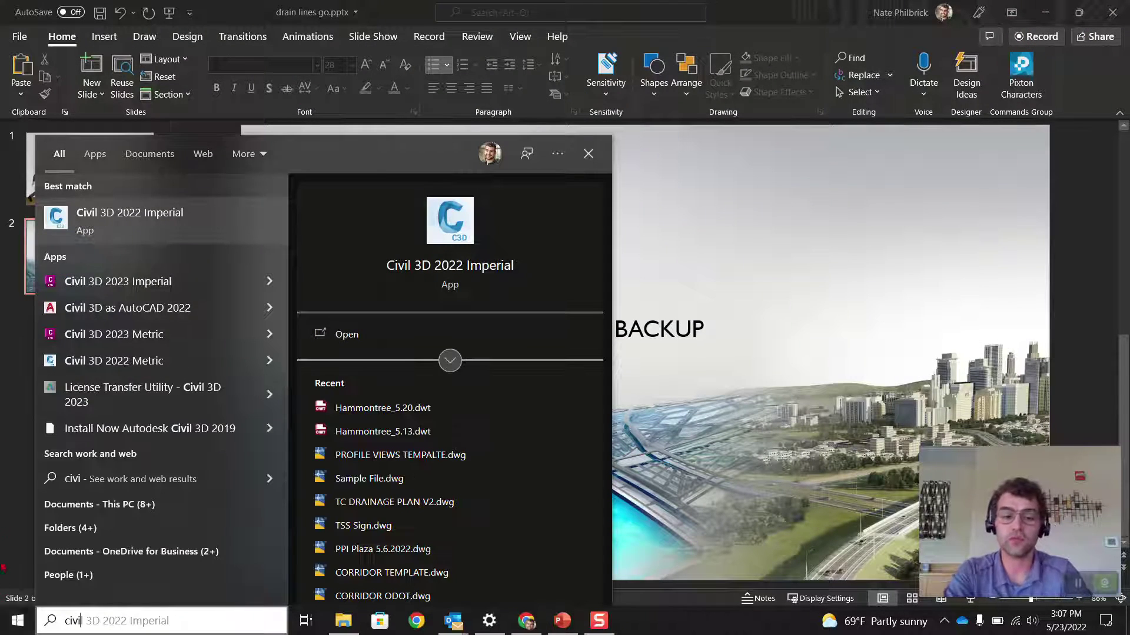
click(119, 293)
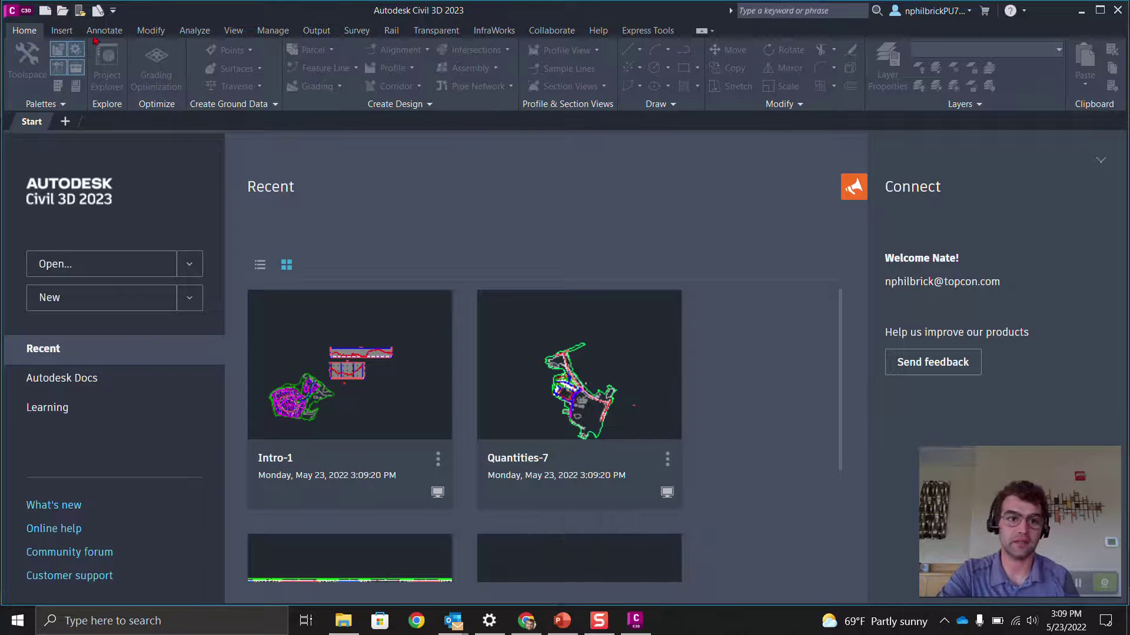
- Dismiss the C3D application menu and exit Civil 3D 2023
click(16, 14)
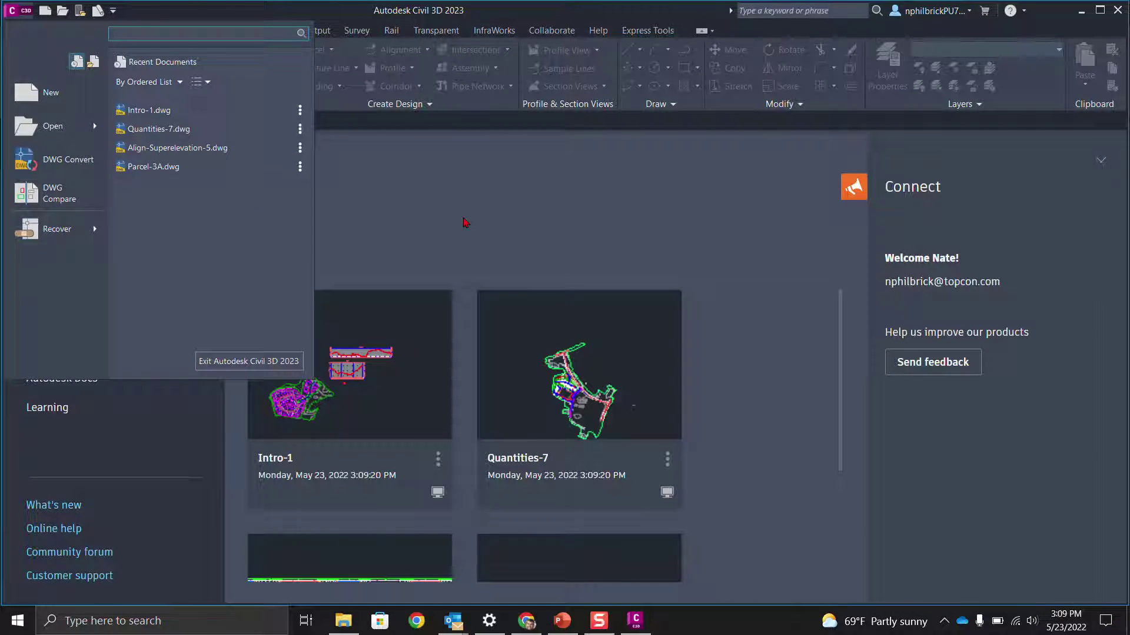
click(580, 203)
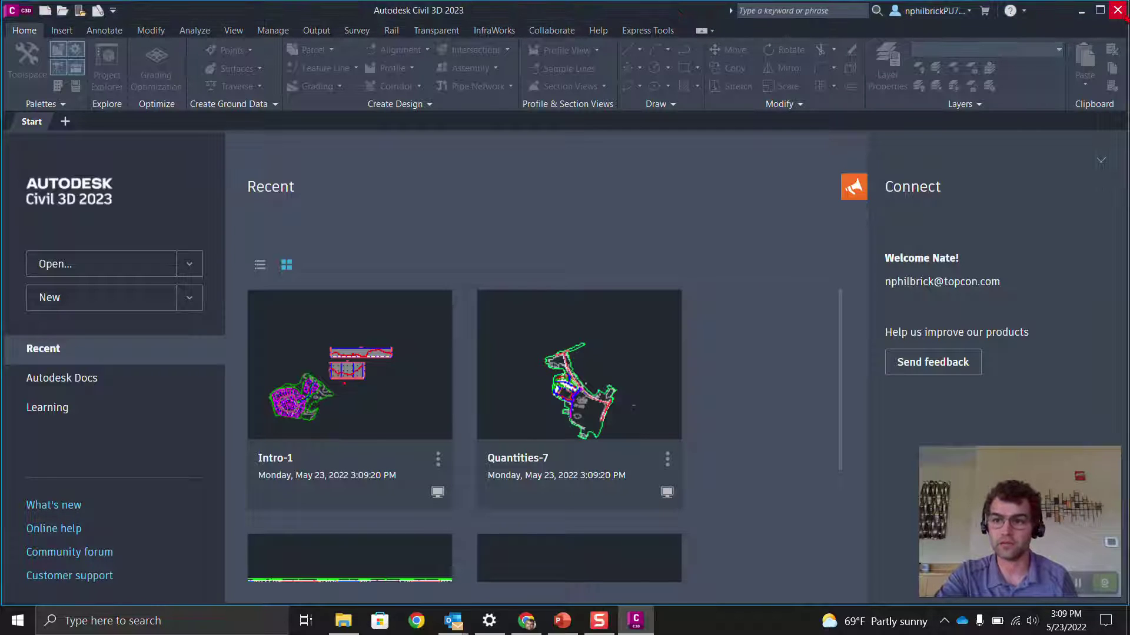
click(1116, 10)
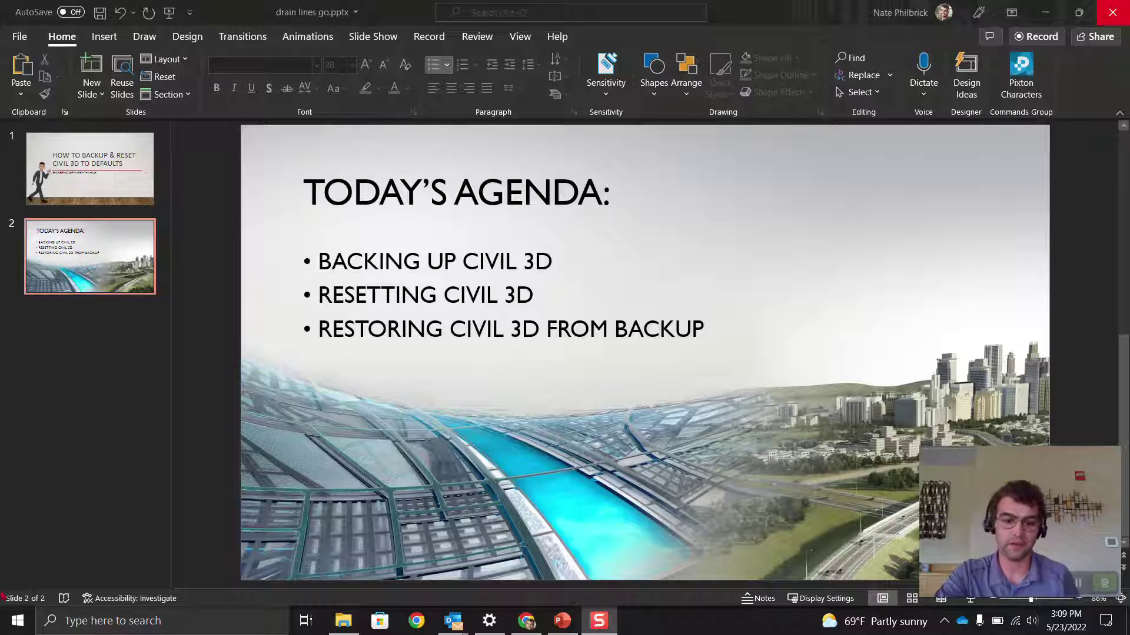
- Launch Registry Editor through a 're' search and move its window to the right
click(2, 631)
text(re)
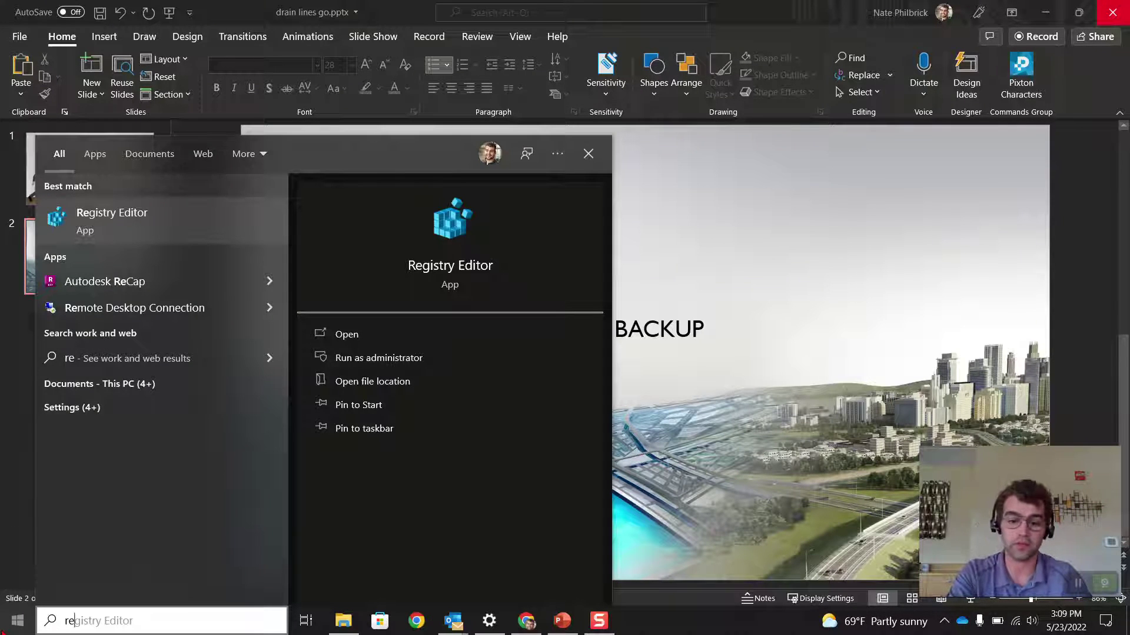
key(Return)
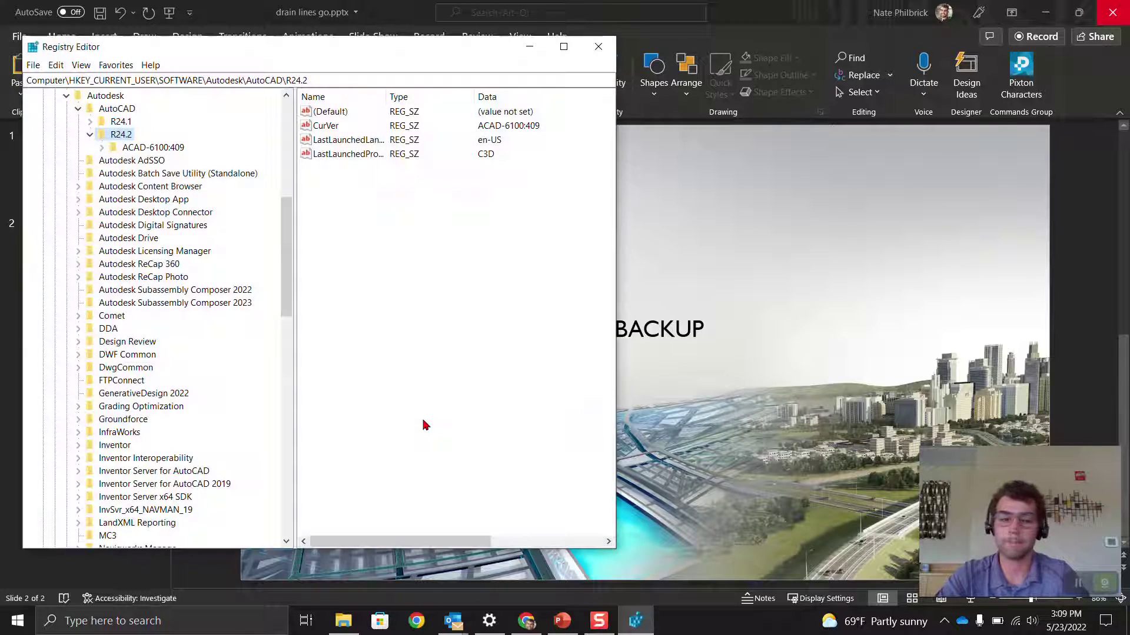
drag(317, 53, 508, 35)
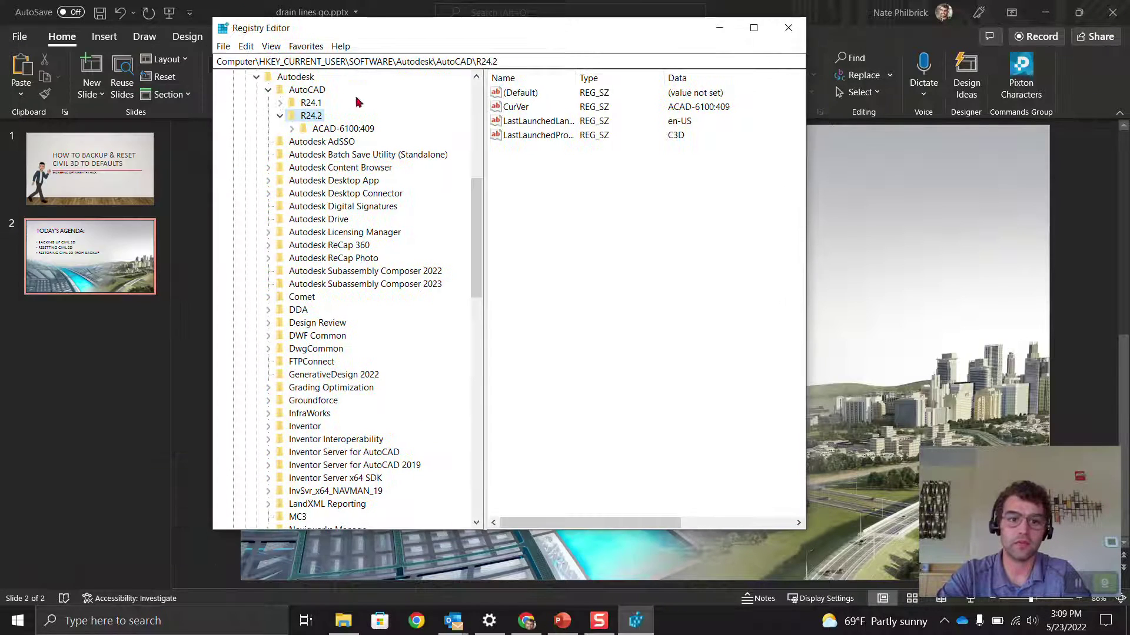
- Delete the regenerated ACAD-6100:409 key under R24.2
click(338, 129)
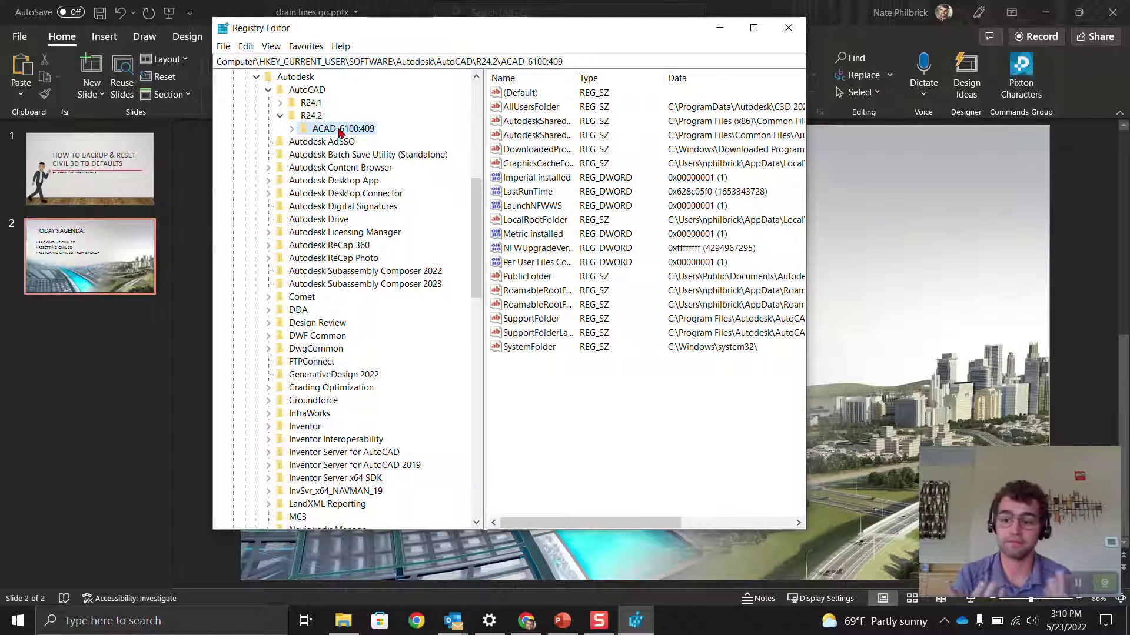
right_click(340, 131)
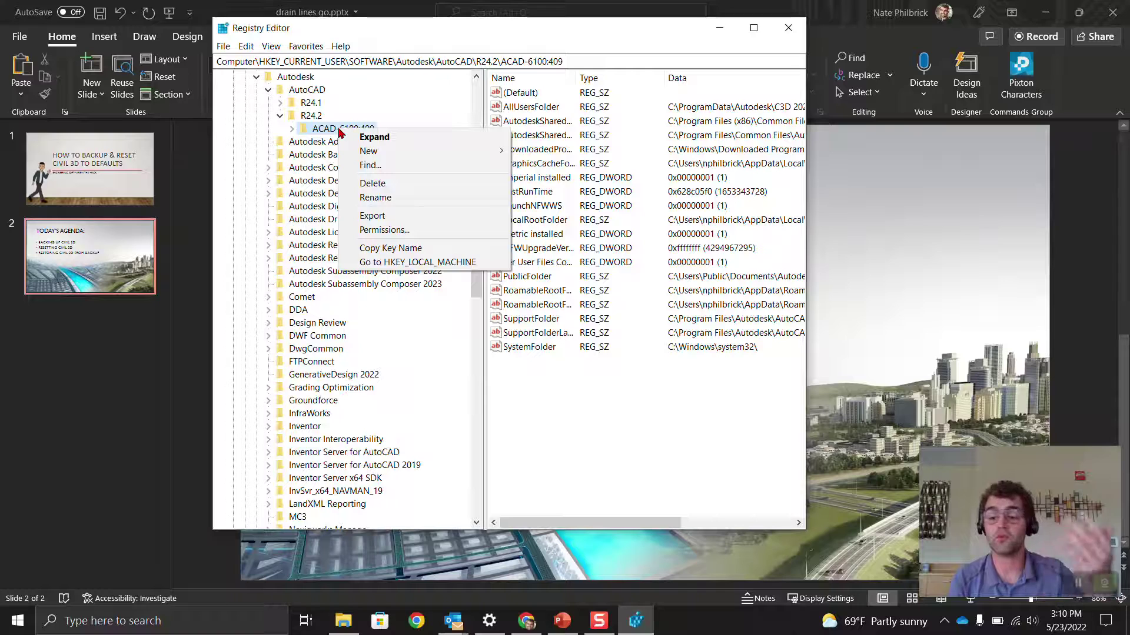
click(381, 184)
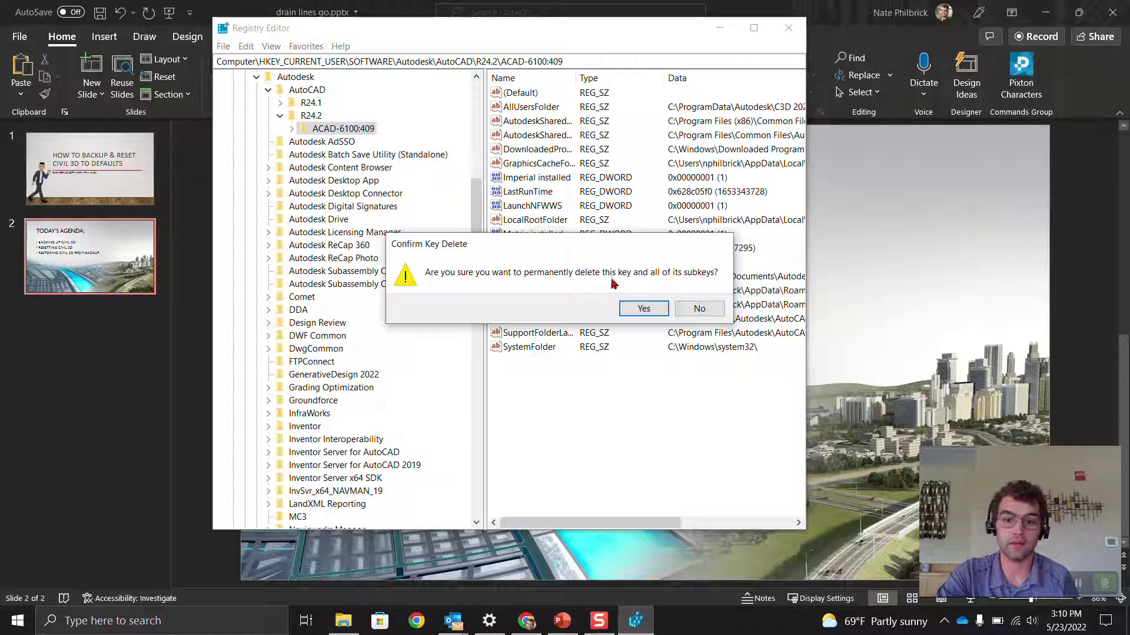
click(643, 308)
right_click(311, 115)
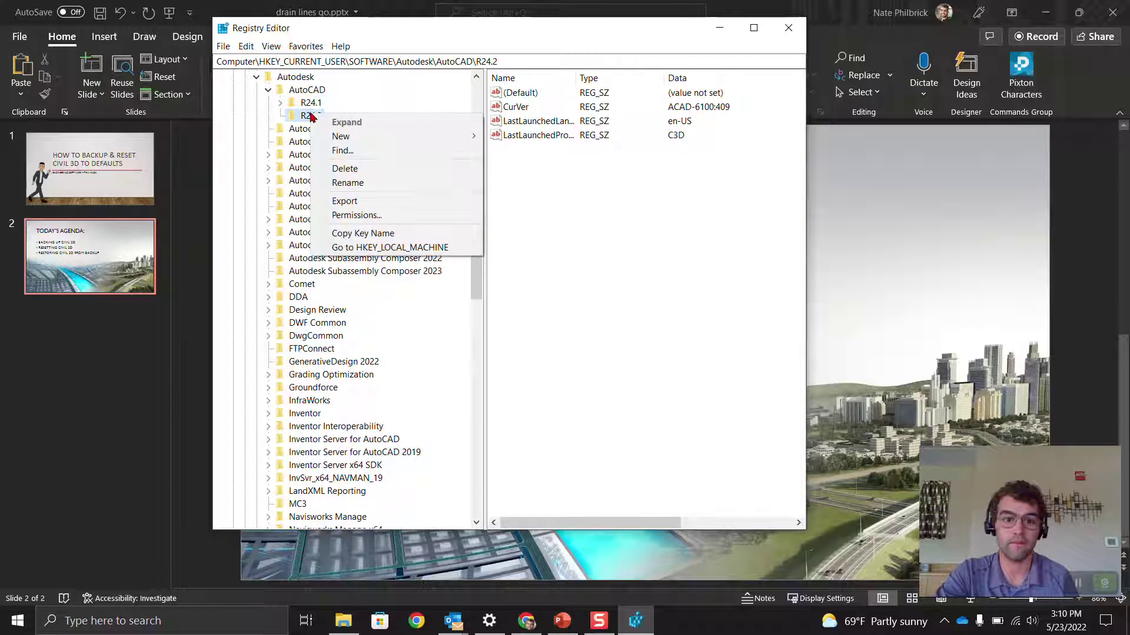
mouse_move(389, 135)
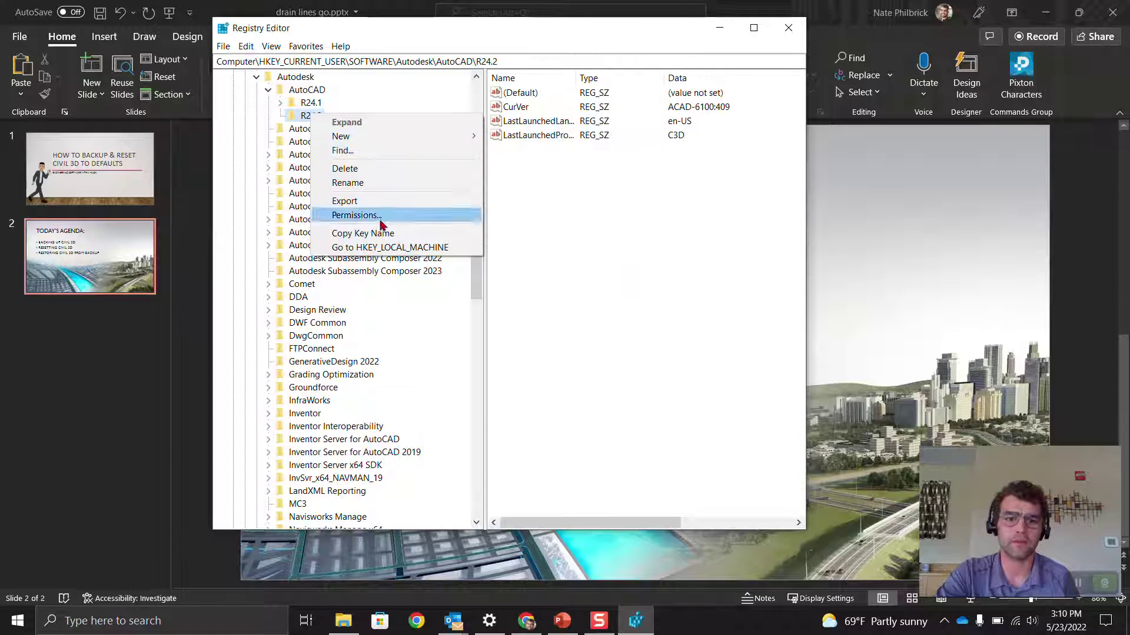
click(223, 46)
- Import '2023 backup.reg' from the Desktop and check the restored ACAD-6100:409 key under R24.2
click(223, 46)
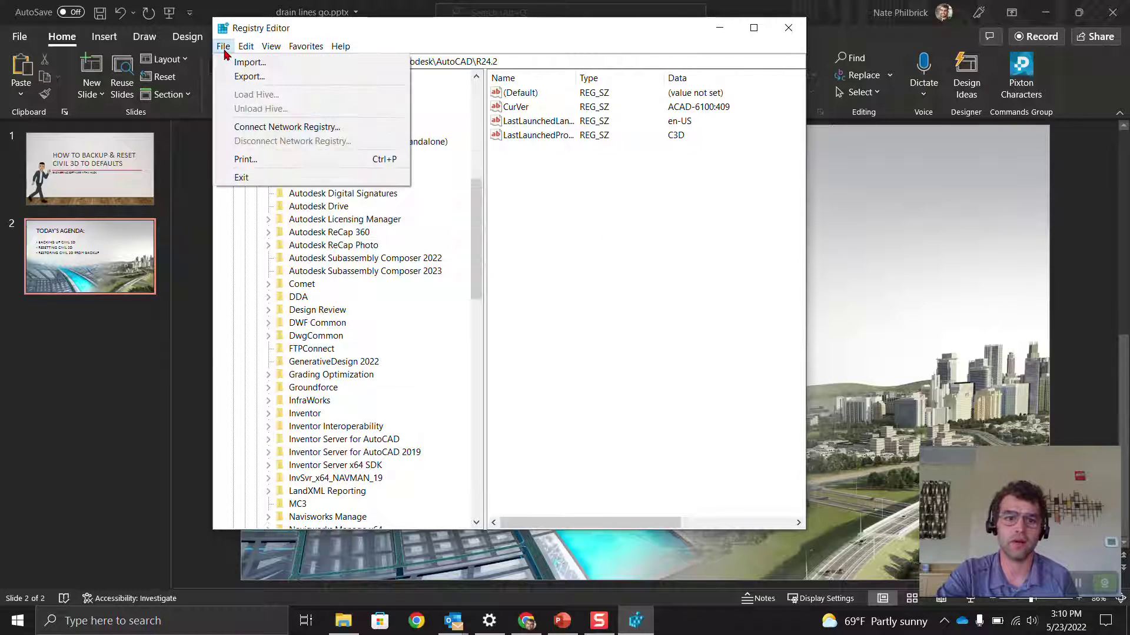
click(247, 65)
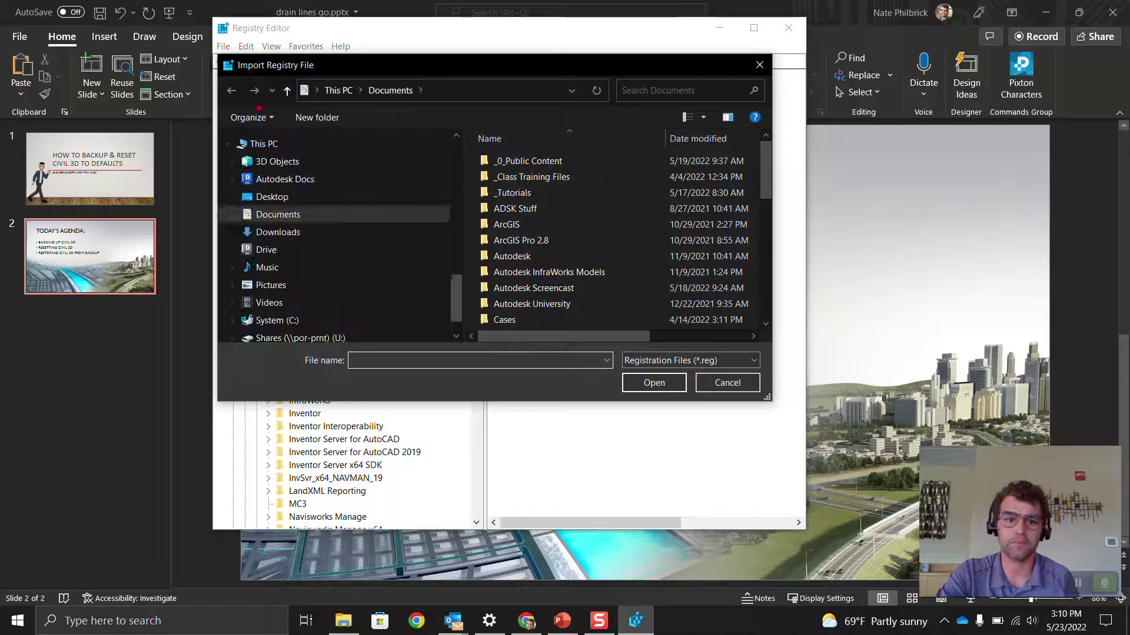
scroll(287, 228, up, 3)
scroll(288, 228, up, 10)
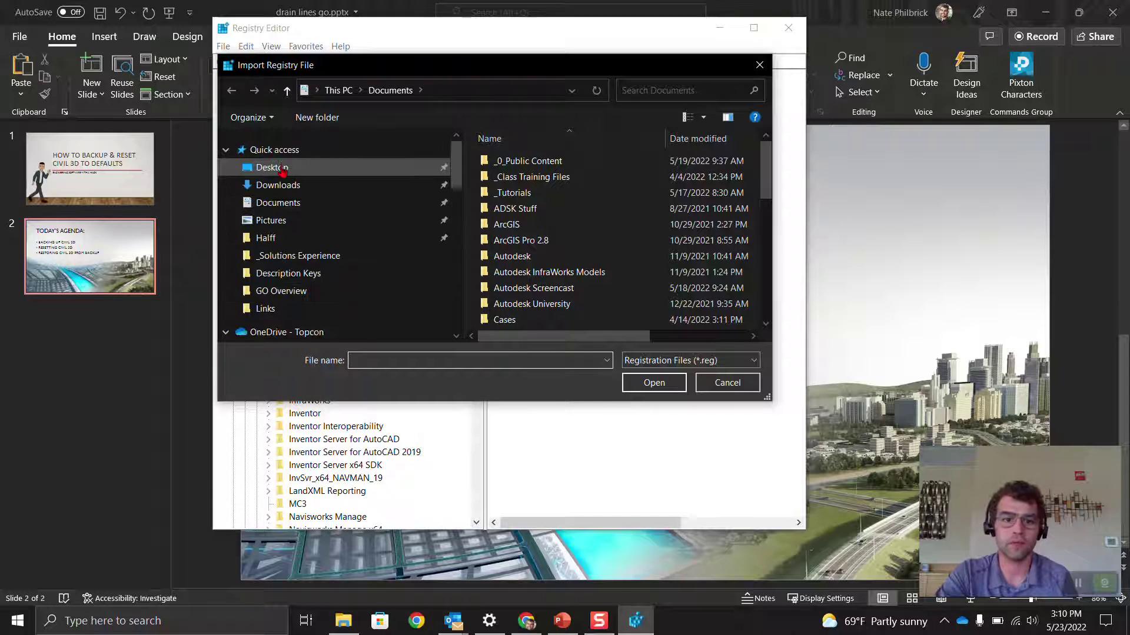
click(281, 168)
click(523, 279)
click(653, 382)
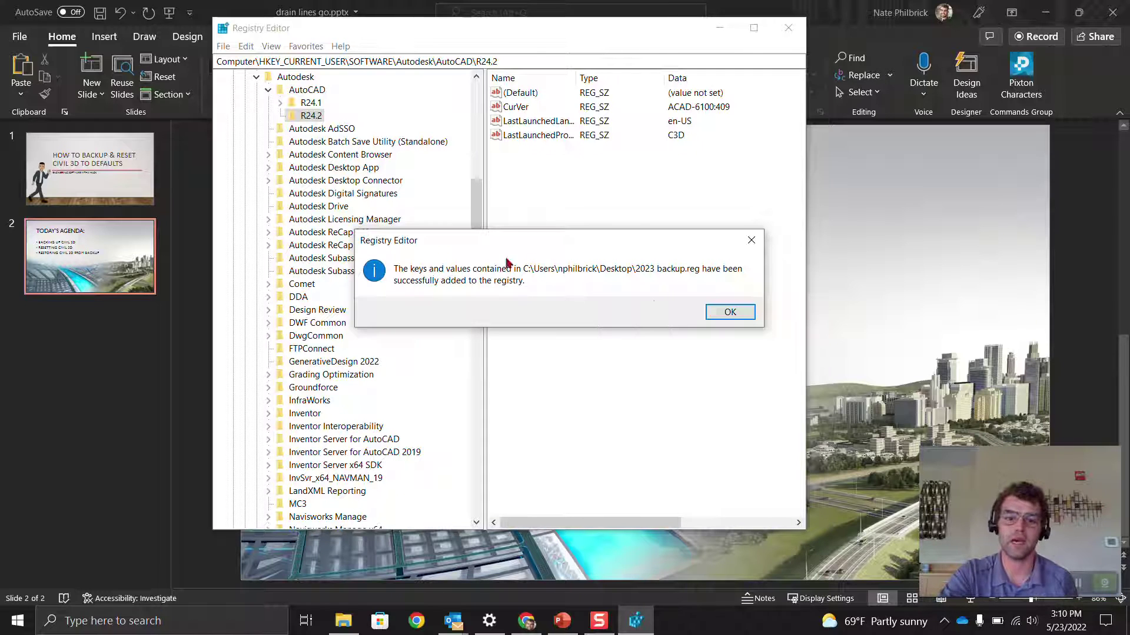
click(729, 313)
click(280, 116)
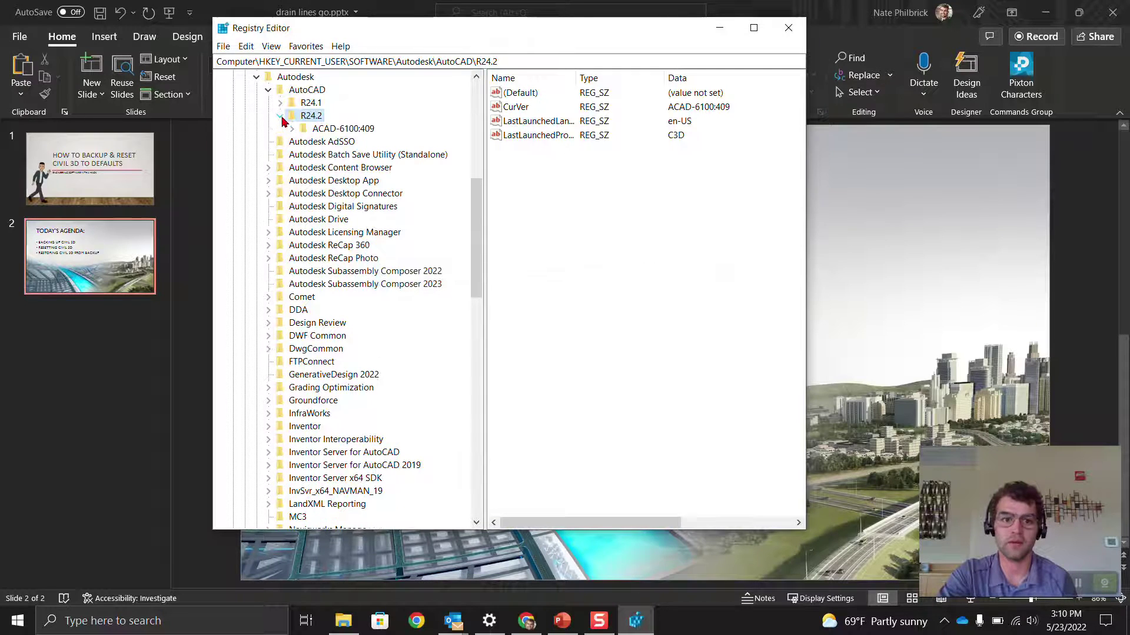
click(325, 130)
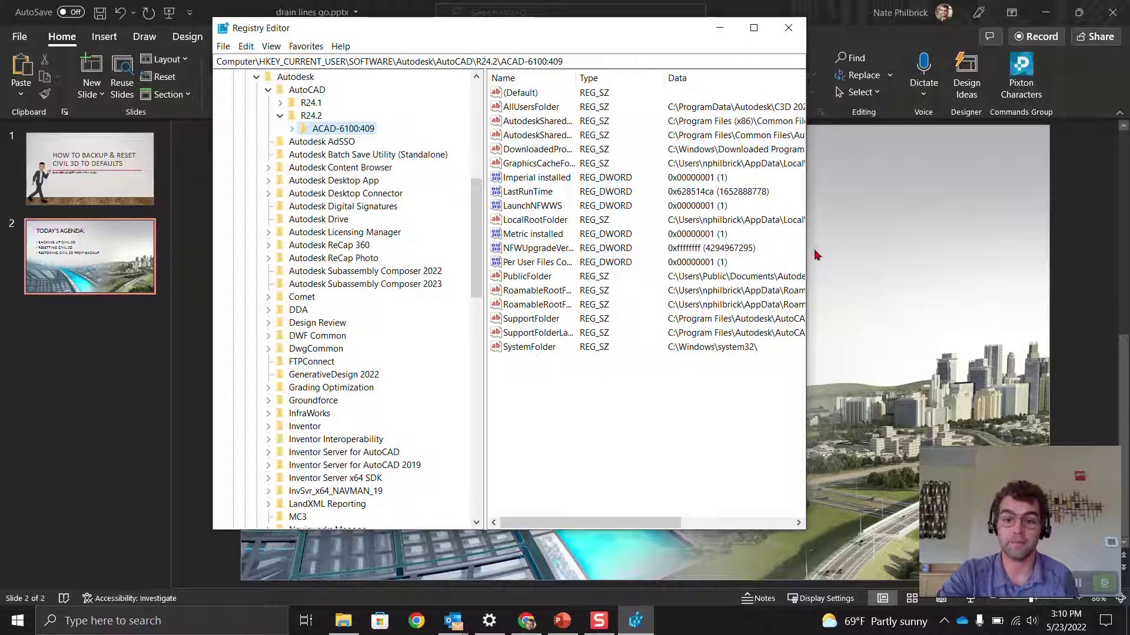
- Close Registry Editor and browse File Explorer to C:\Users\<profile>\AppData\Local\Autodesk
click(789, 34)
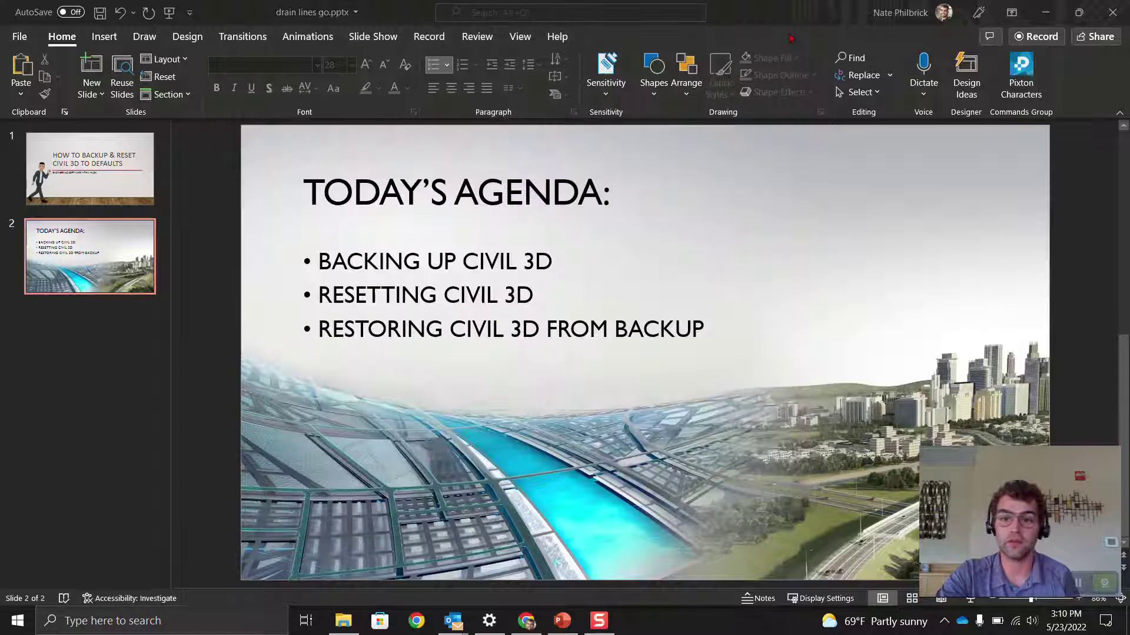
click(343, 620)
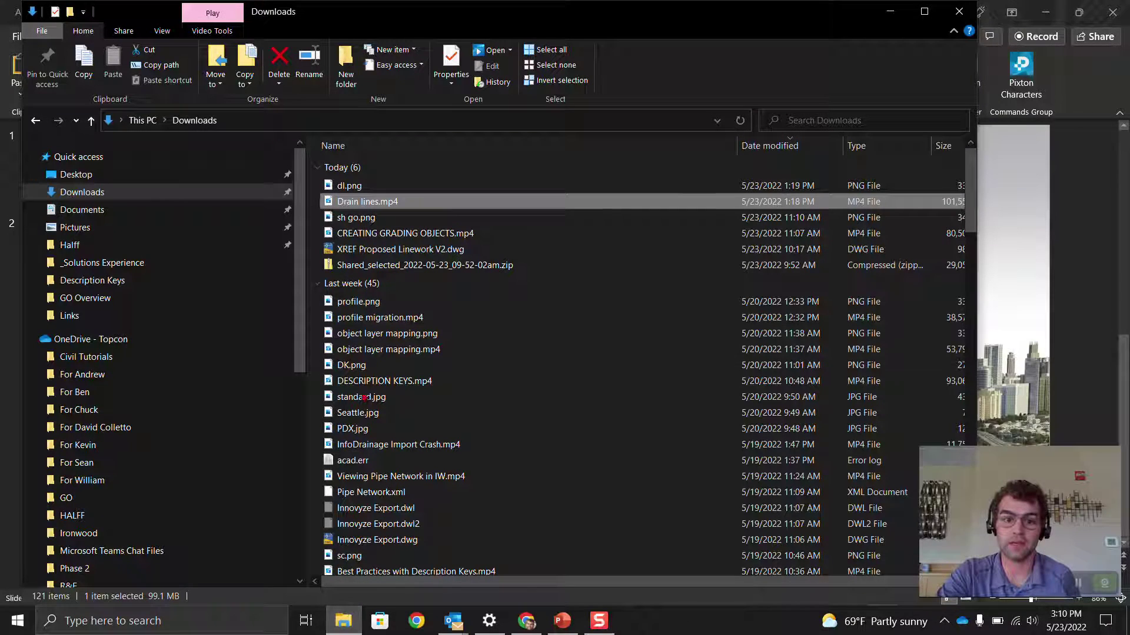
click(143, 121)
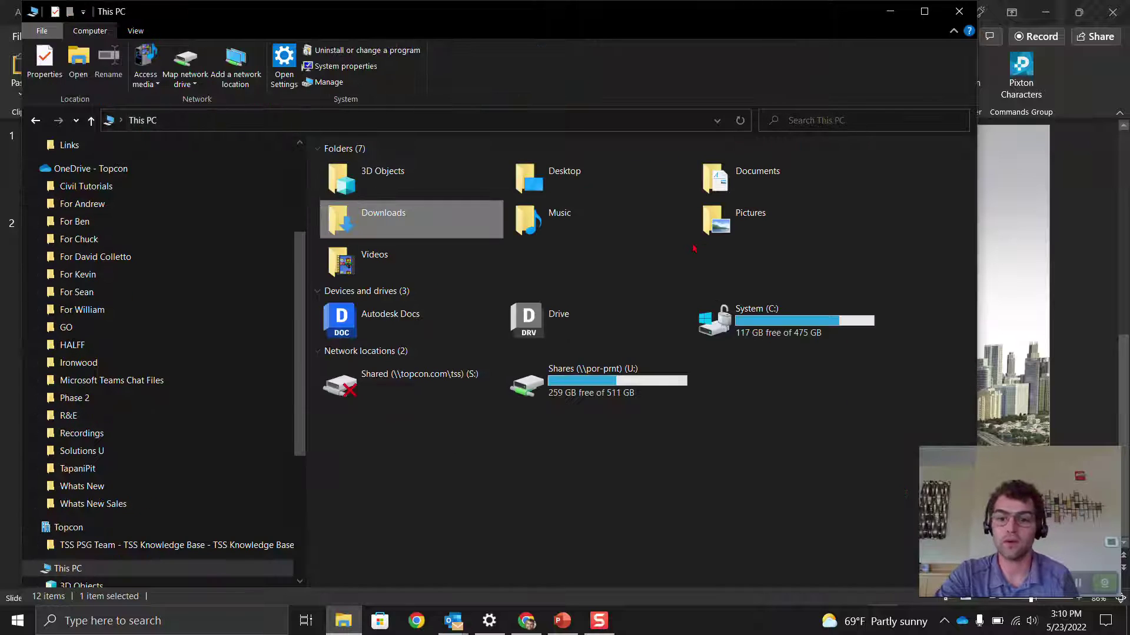
click(799, 328)
double_click(799, 328)
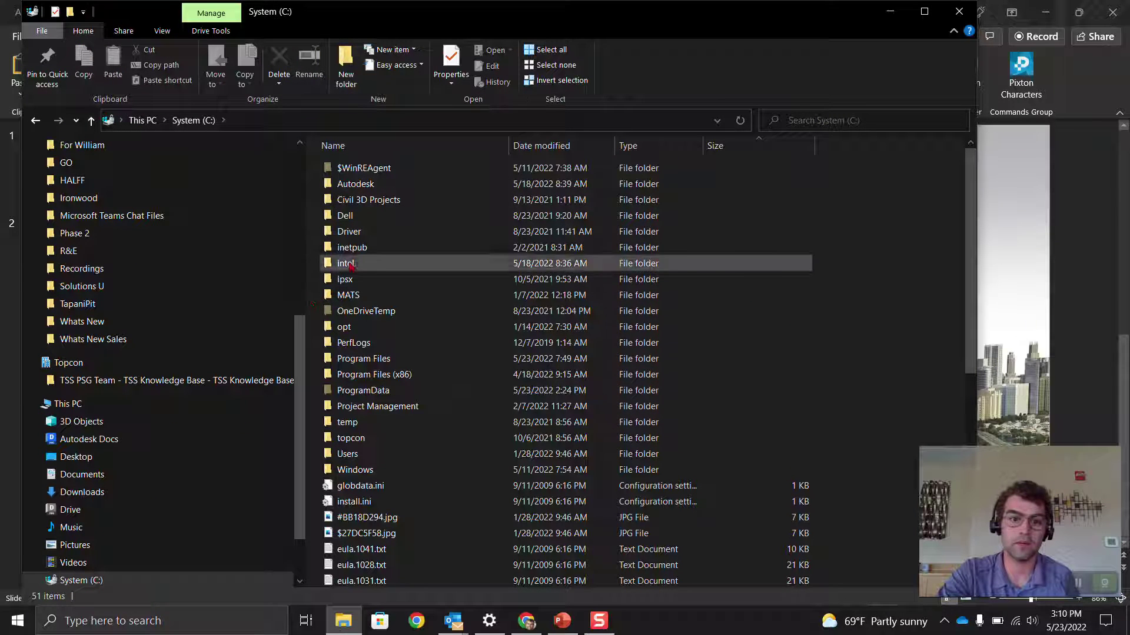
double_click(370, 456)
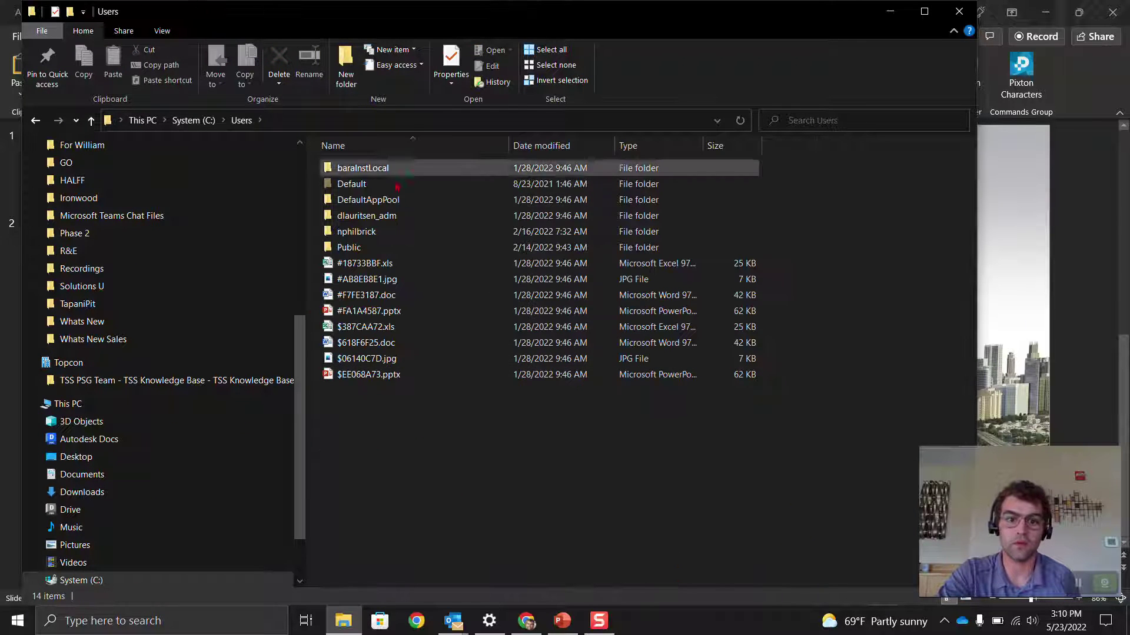
double_click(393, 231)
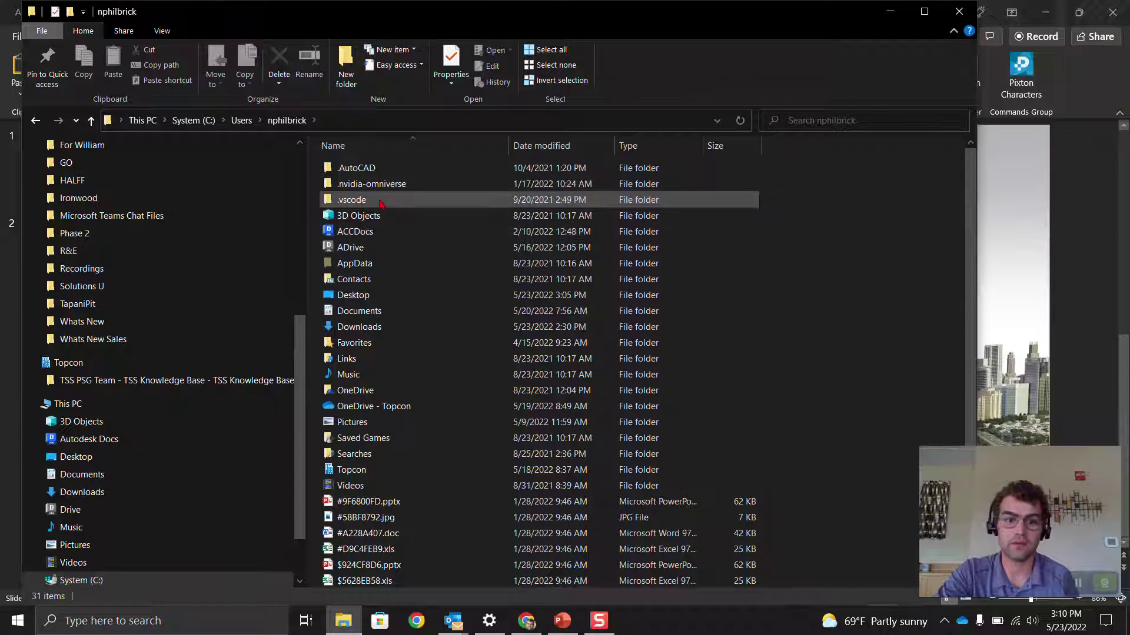
double_click(381, 265)
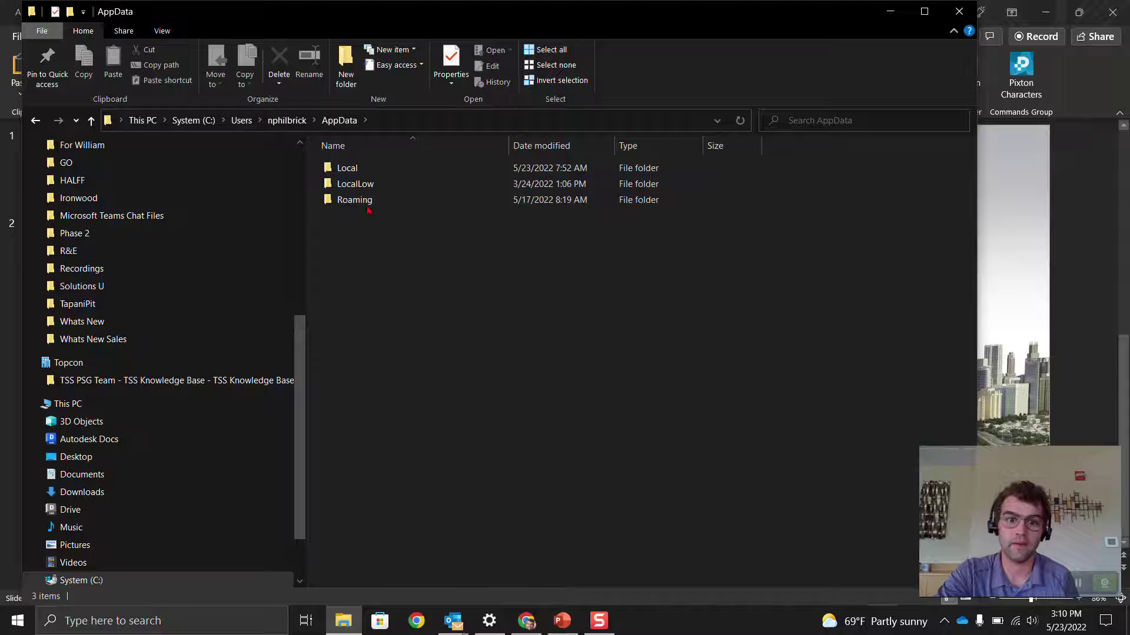
double_click(364, 170)
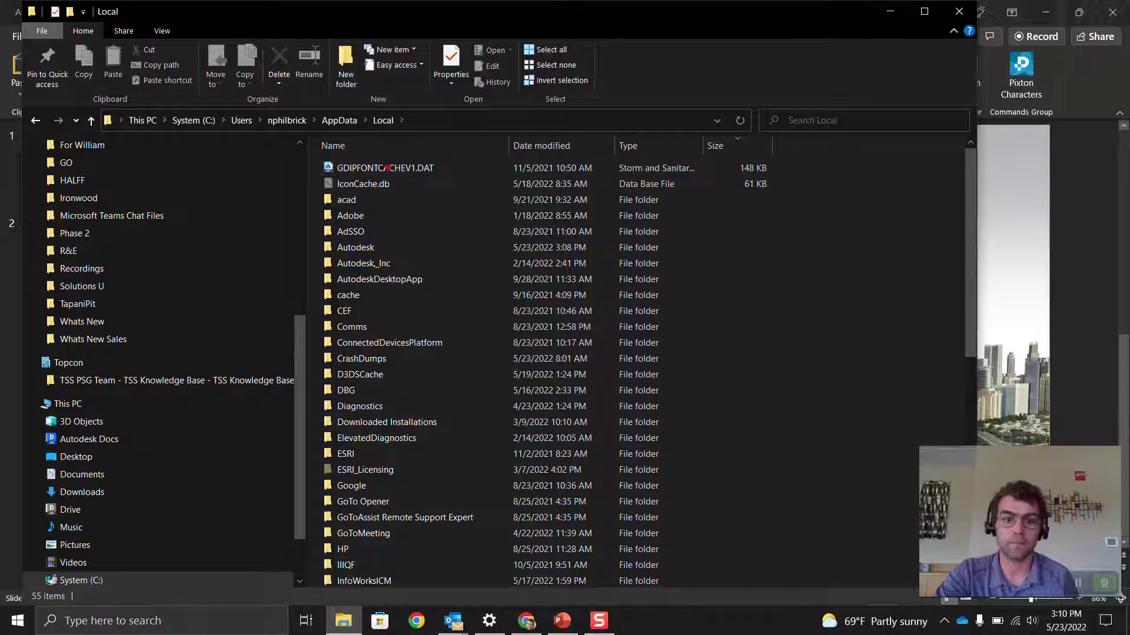
click(390, 252)
double_click(389, 251)
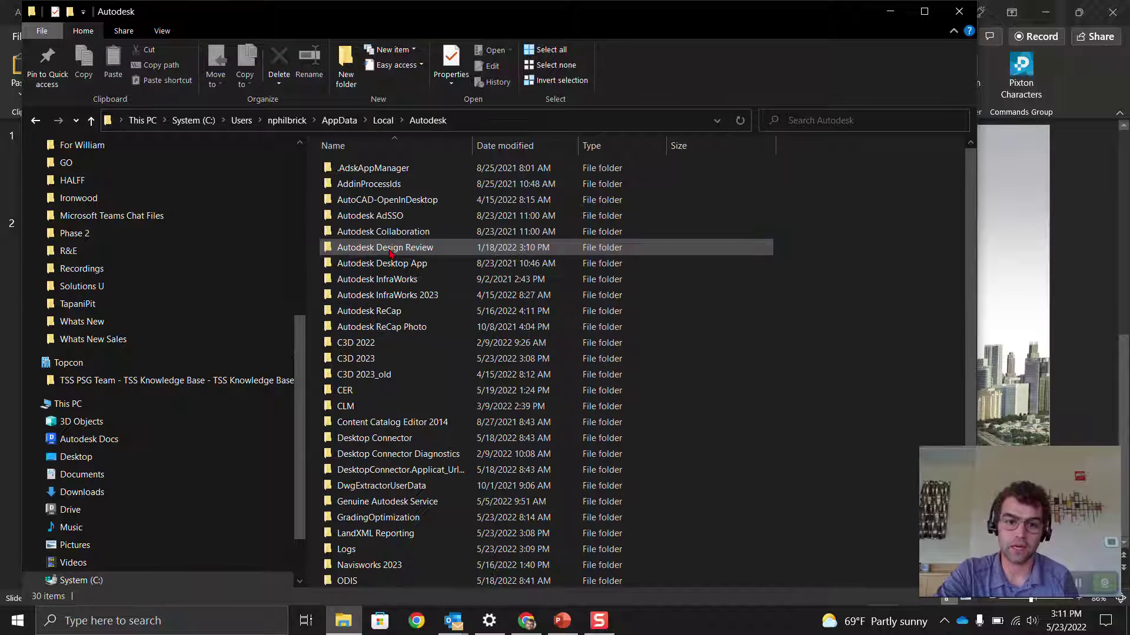
- Delete the C3D 2023 folder, rename C3D 2023_old to C3D 2023, and return to AppData
click(384, 379)
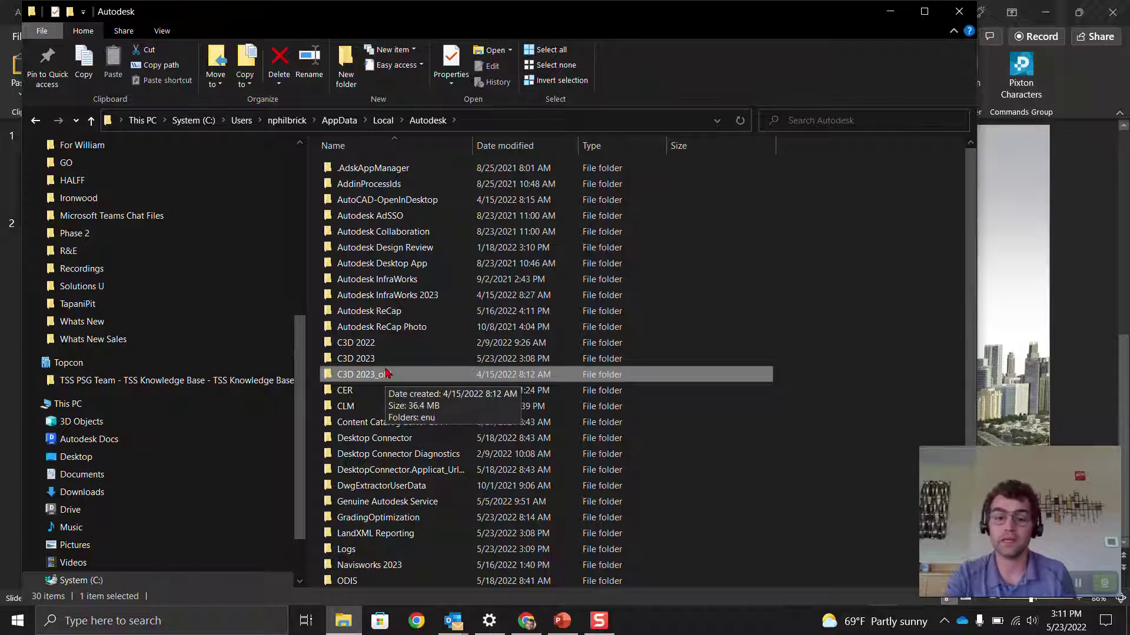
click(367, 361)
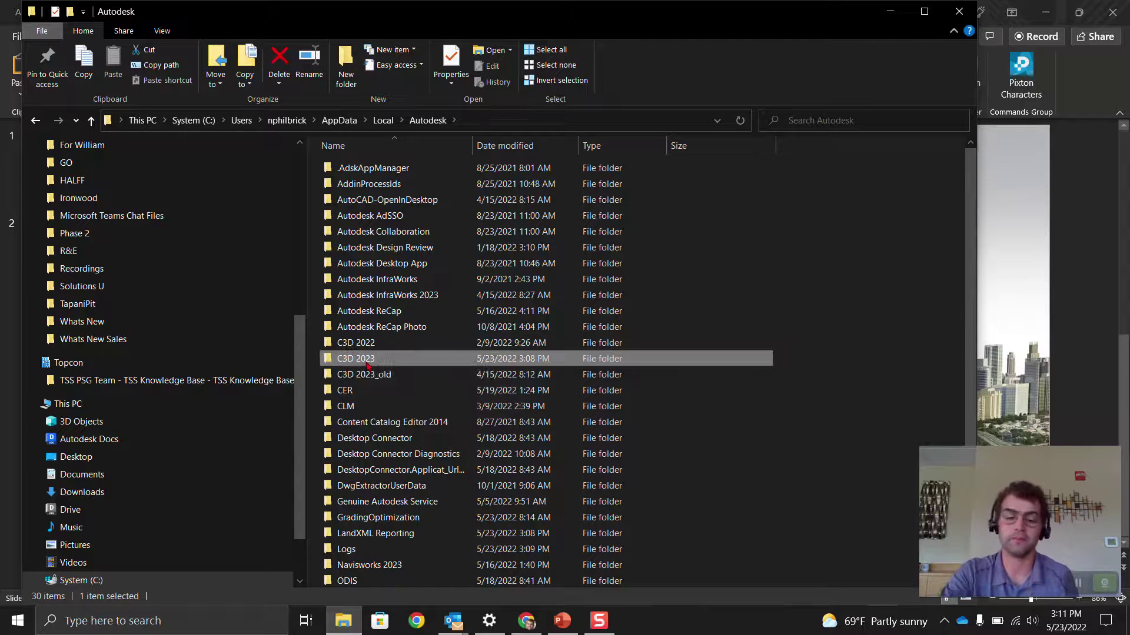
right_click(368, 363)
click(395, 312)
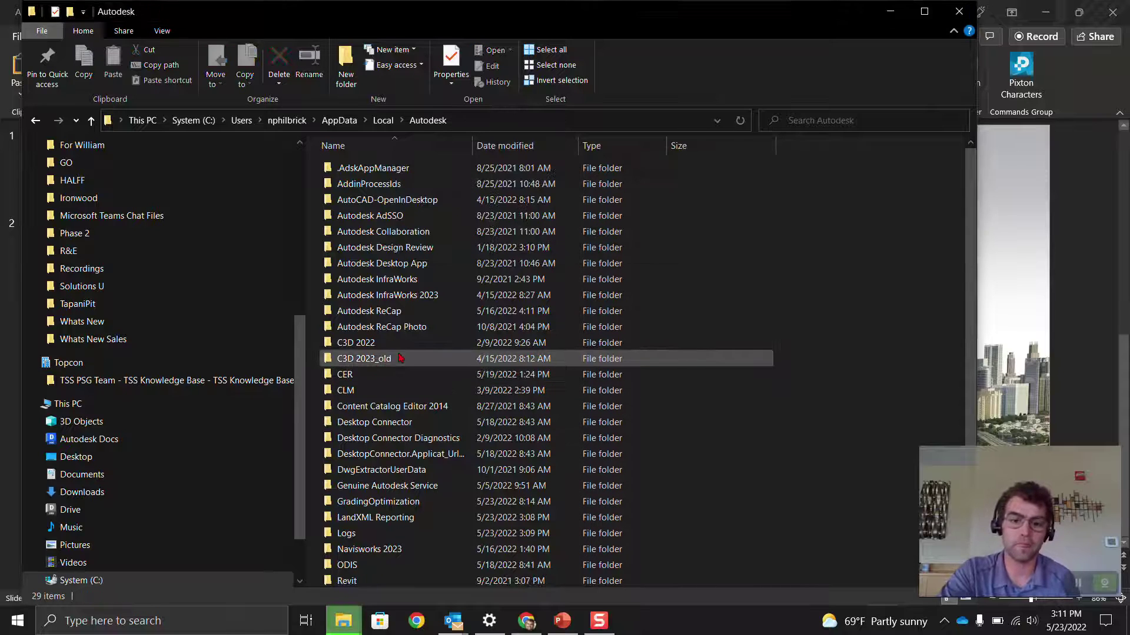
click(377, 359)
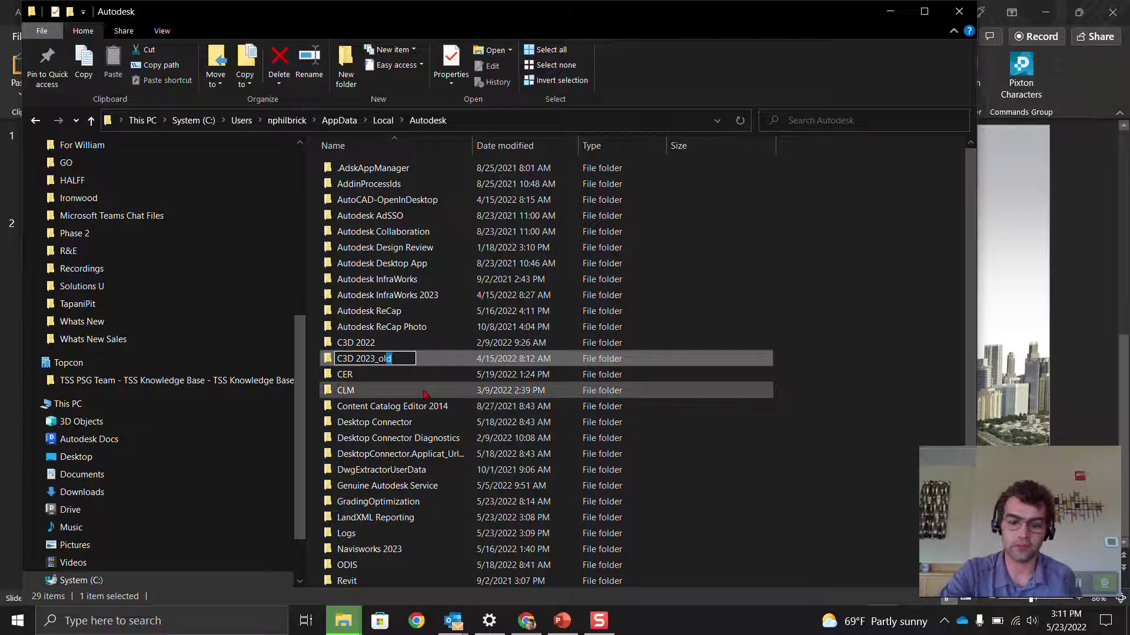
key(BackSpace)
key(BackSpace)
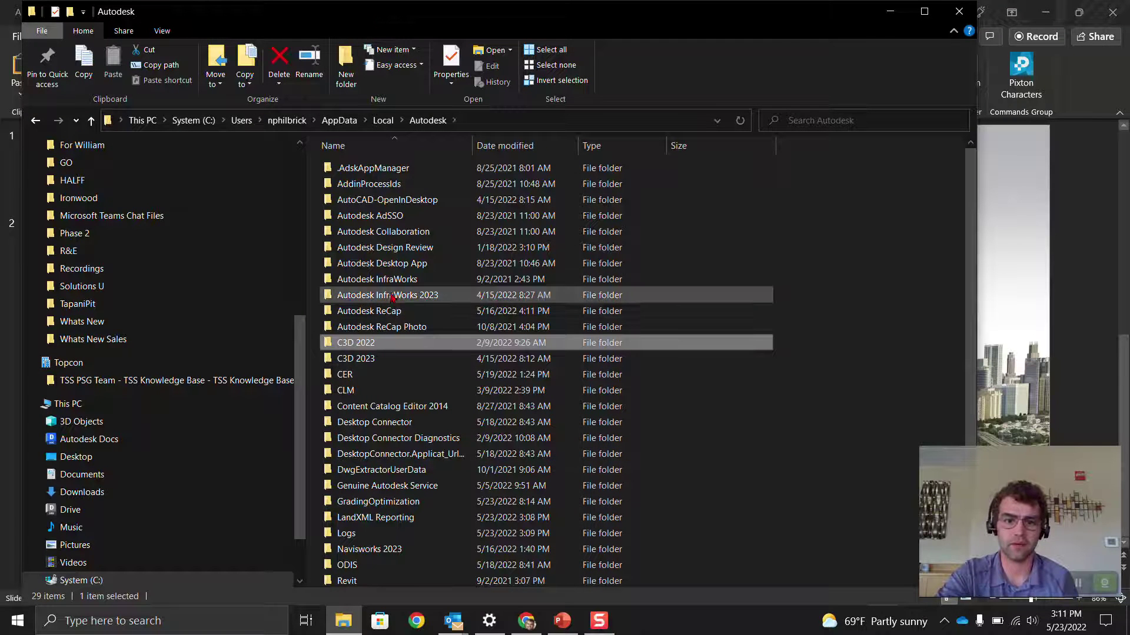
click(339, 120)
- Open Roaming\Autodesk and delete the current C3D 2023 folder
double_click(355, 200)
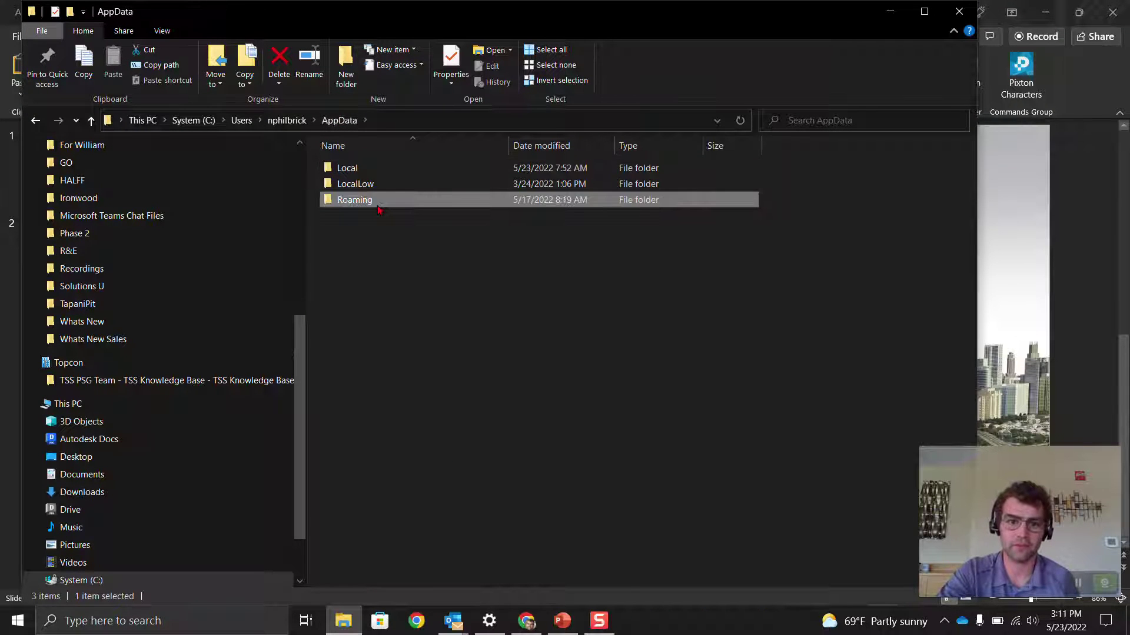
click(362, 198)
double_click(363, 198)
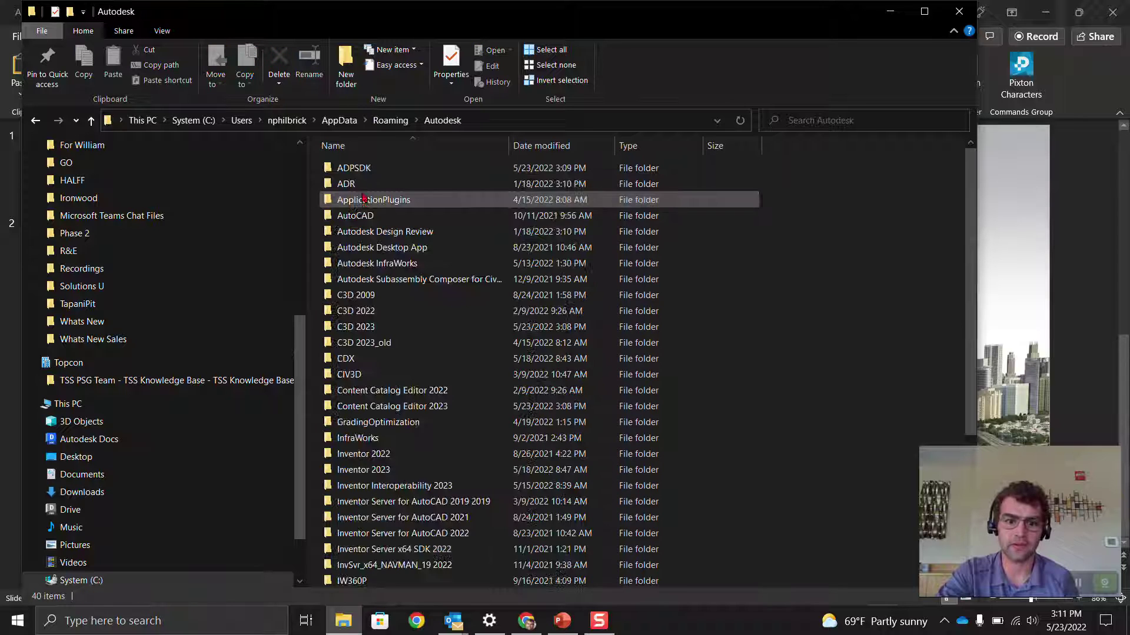
click(371, 327)
right_click(375, 332)
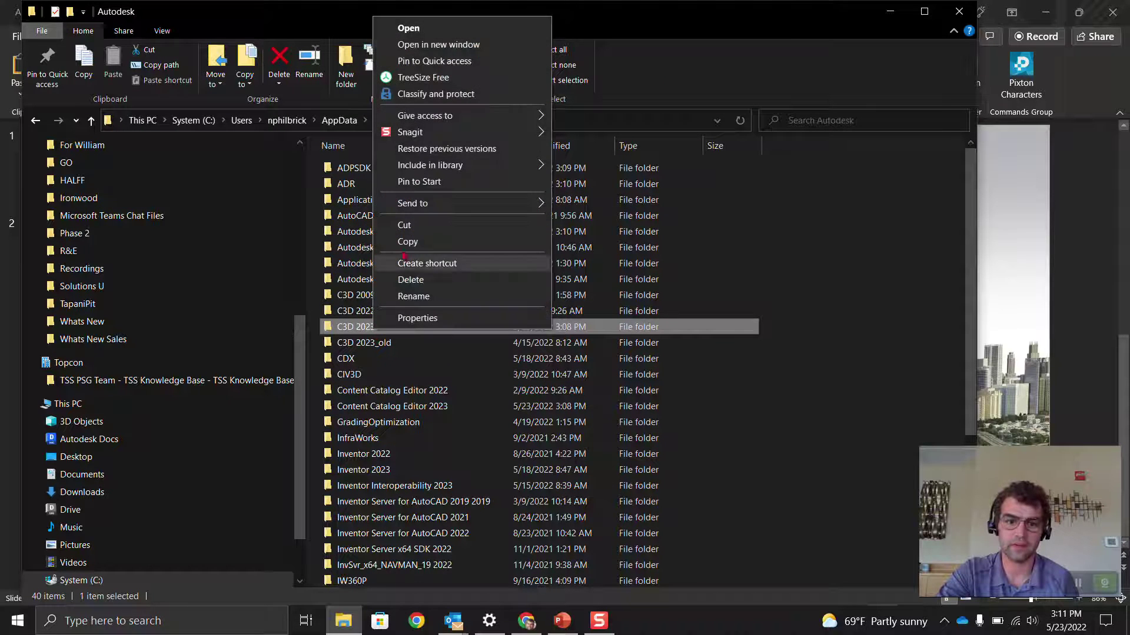
click(412, 280)
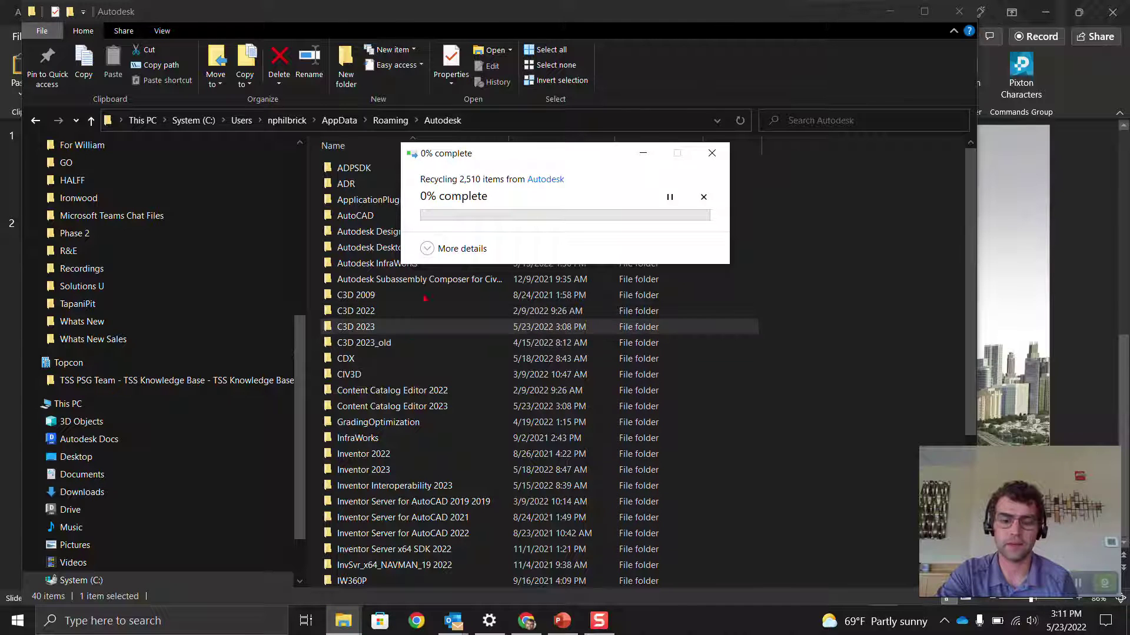
- Rename C3D 2023_old to C3D 2023 and close File Explorer
click(387, 328)
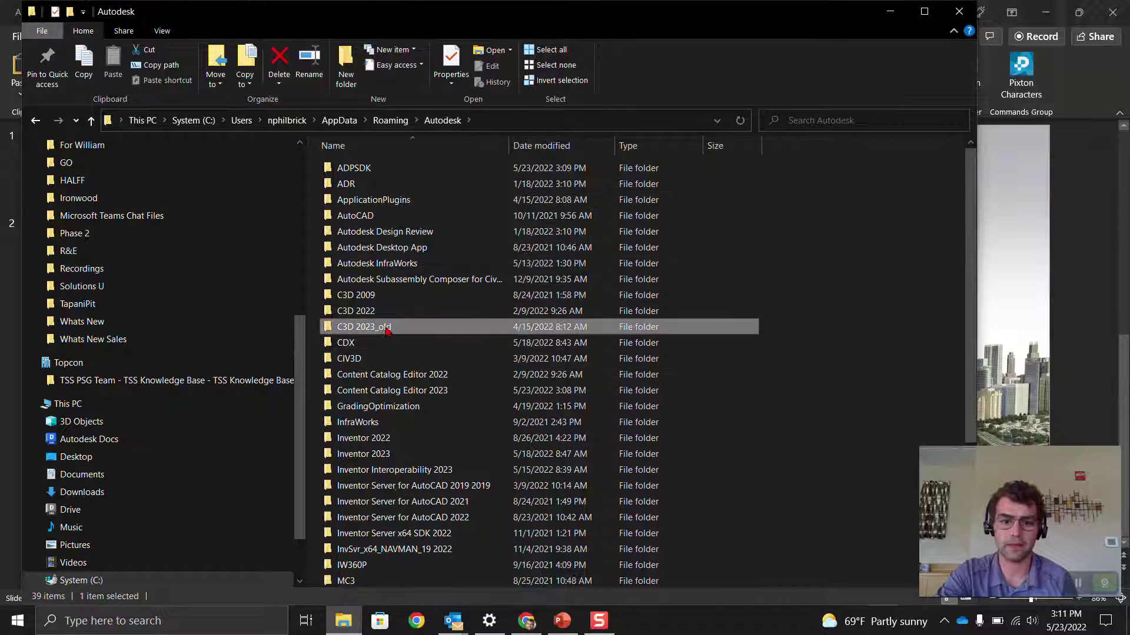
right_click(387, 329)
click(450, 302)
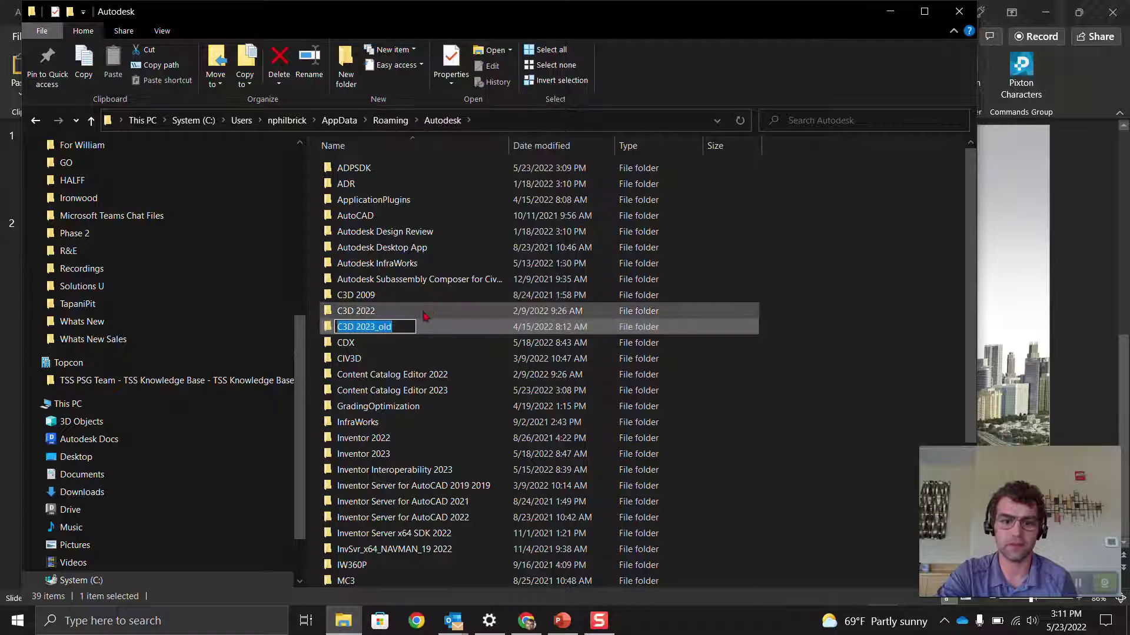
click(406, 325)
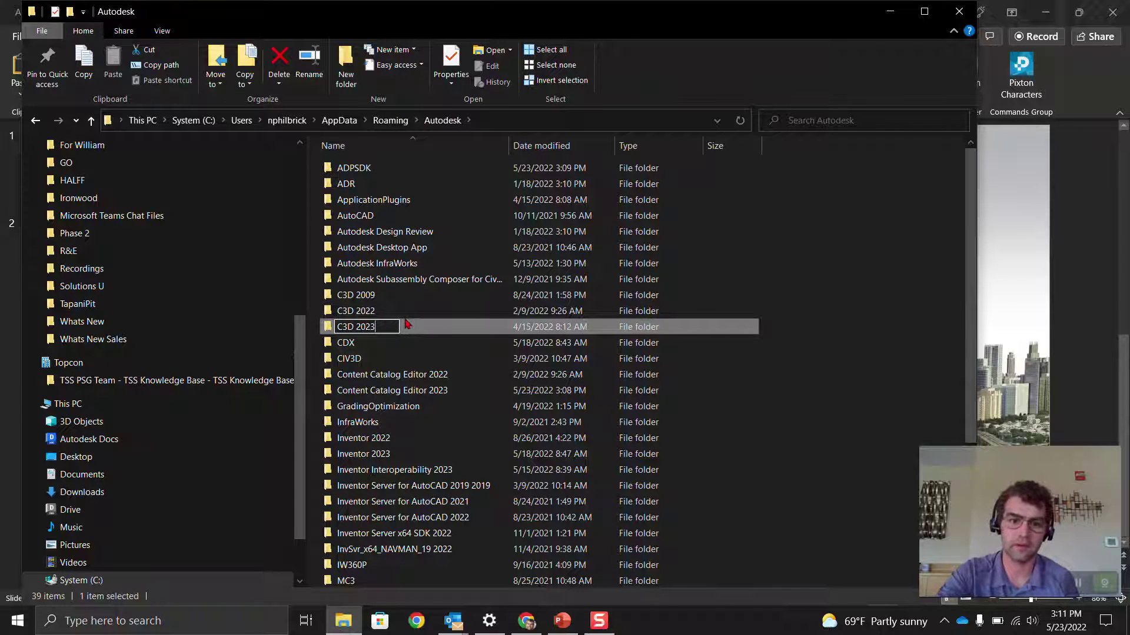
key(Return)
click(406, 310)
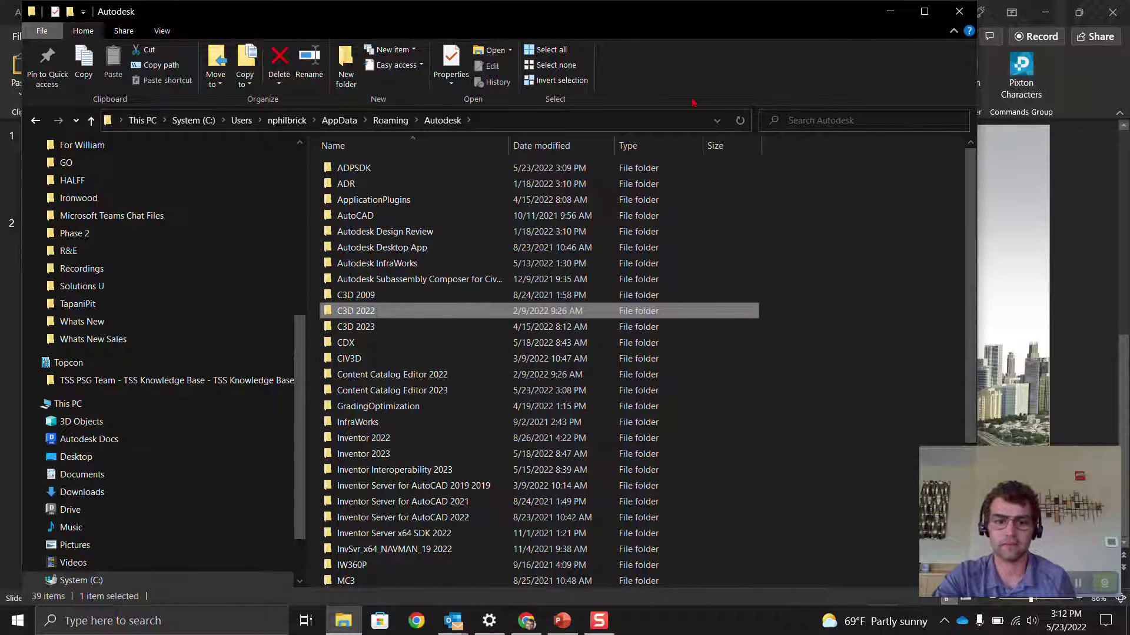
click(959, 11)
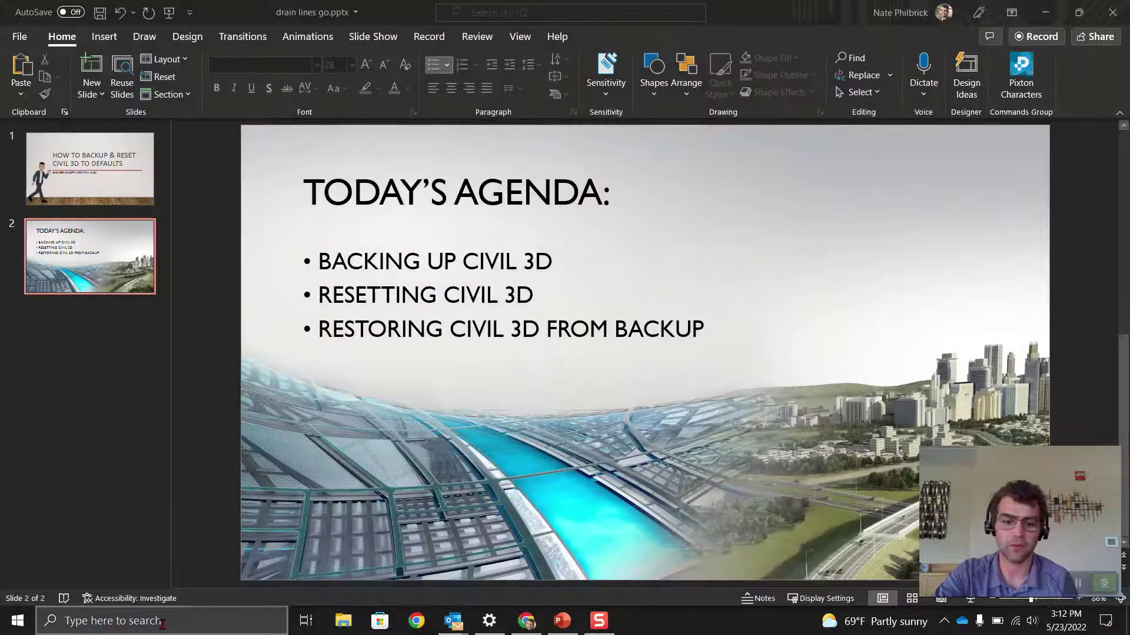
- Launch Civil 3D 2023 Imperial from the Autodesk Civil 3D 2023 - English Start menu folder
key(super)
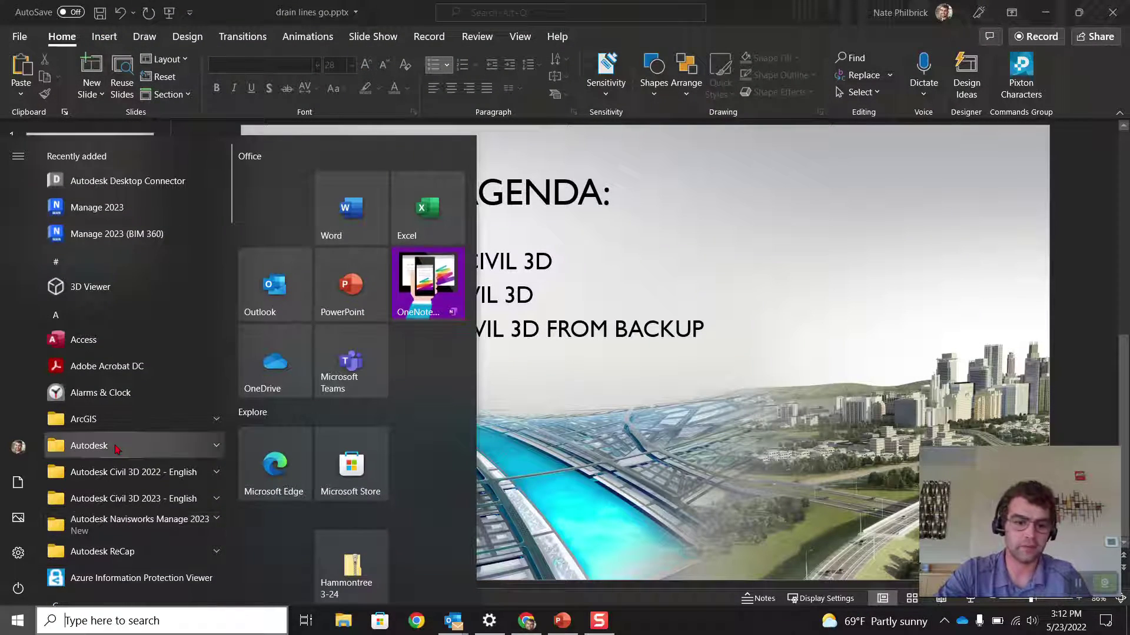
click(137, 507)
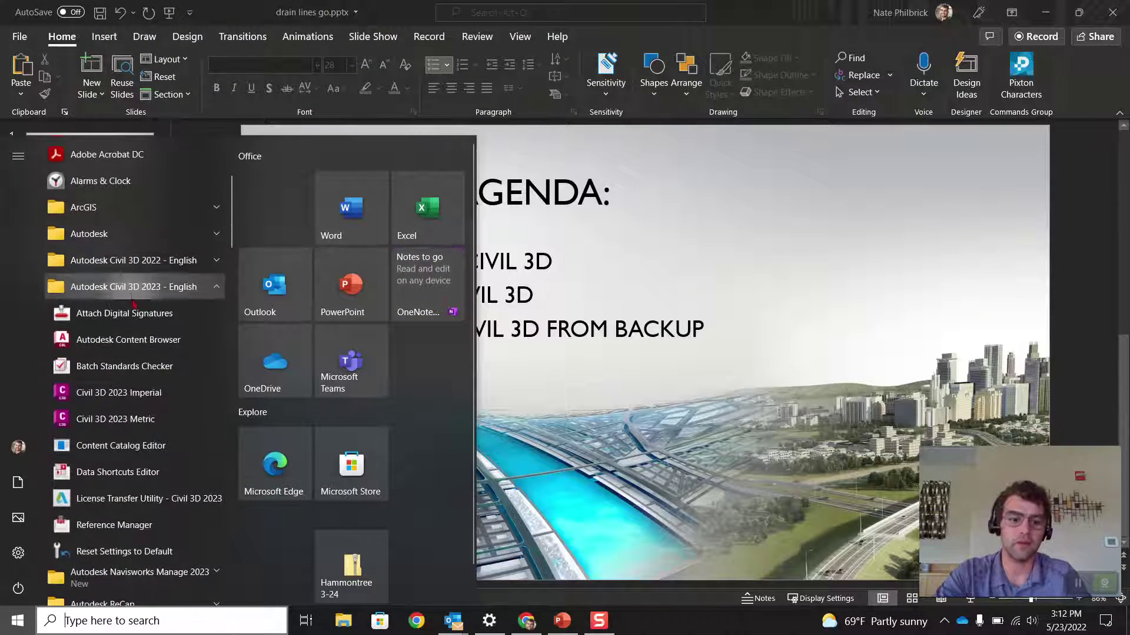
click(132, 400)
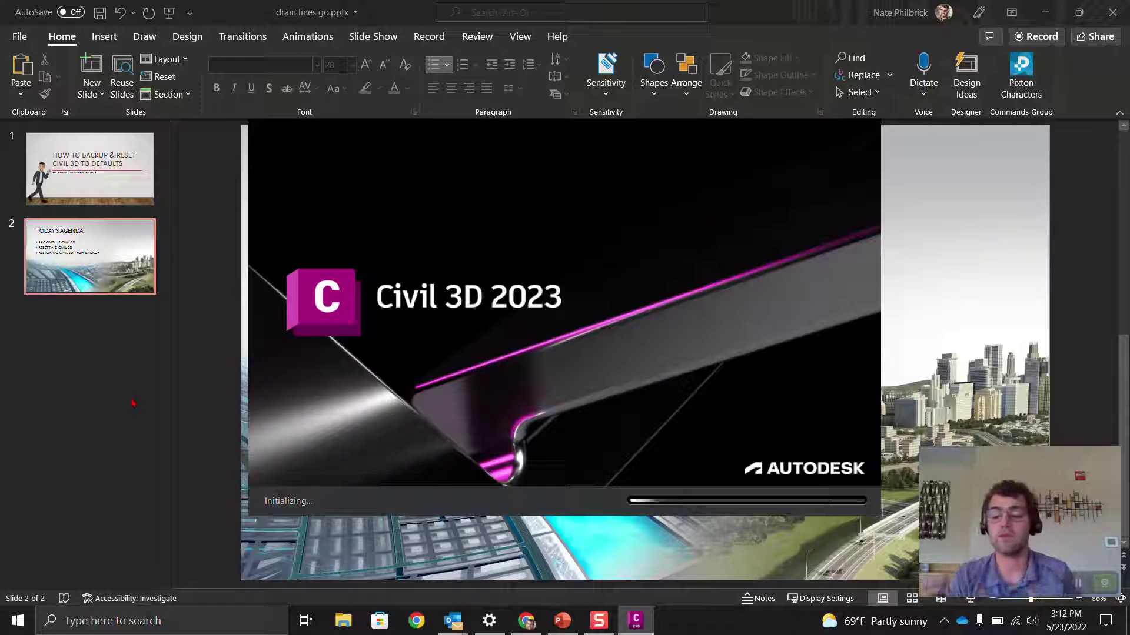